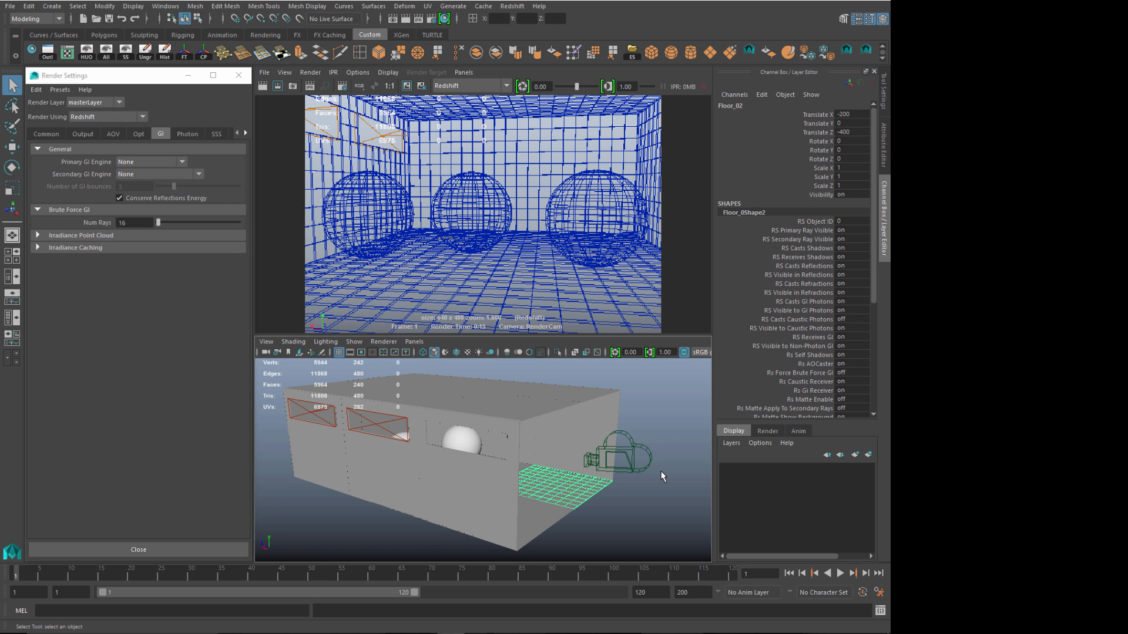
Step: Orbit and pan around the three-sphere room, ending on a level frontal view
alt+drag(660, 470, 441, 409)
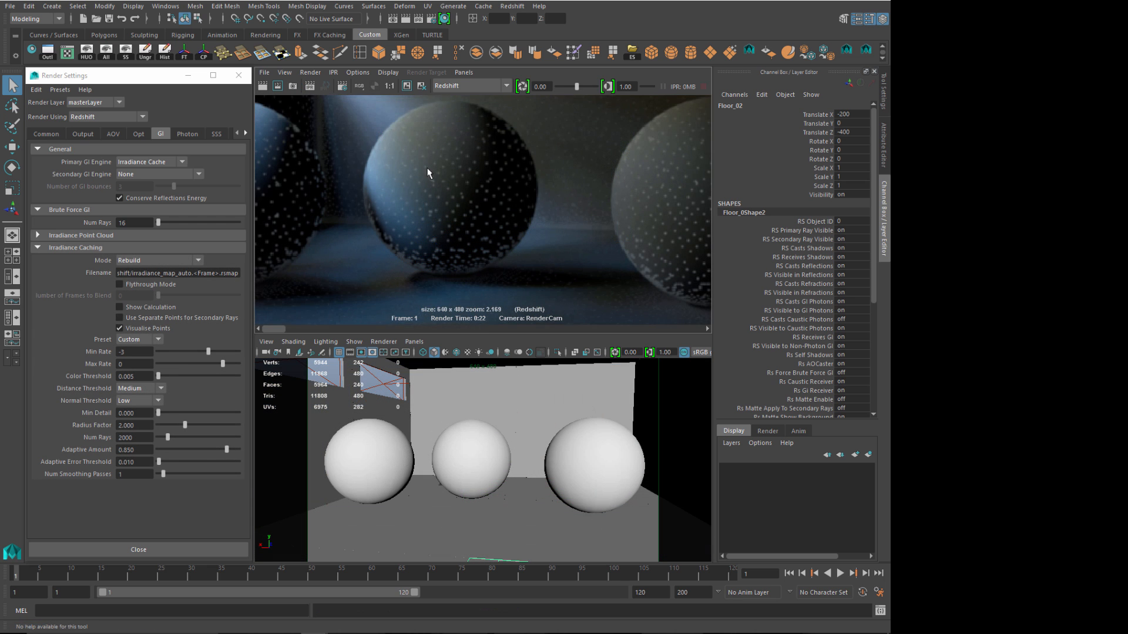
alt+middle_drag(425, 283, 400, 202)
scroll(390, 265, up, 2)
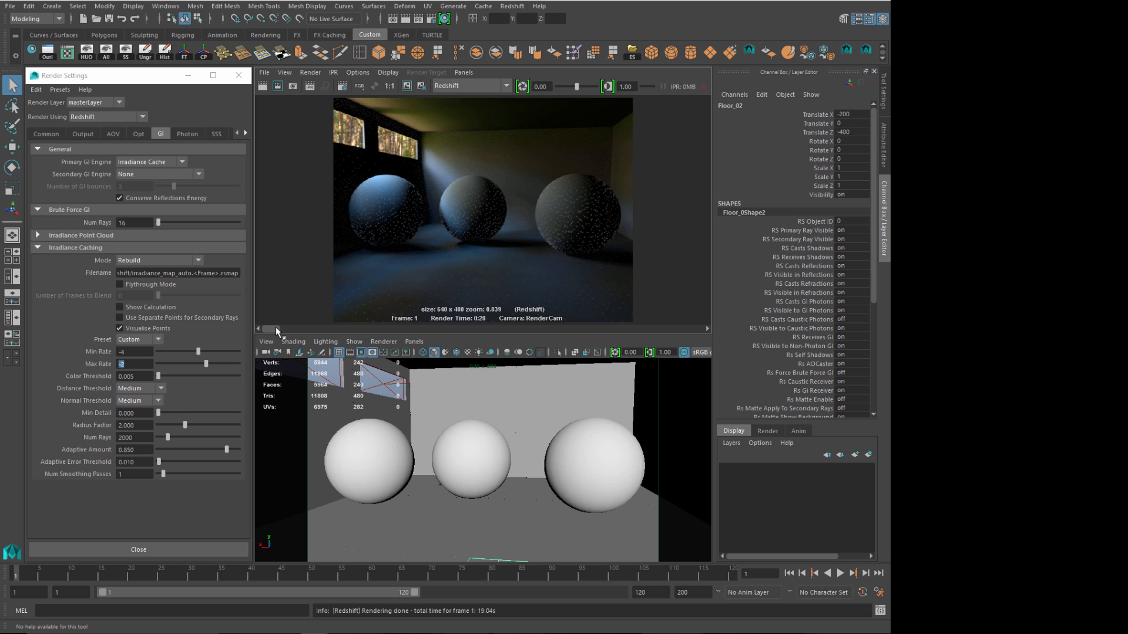
drag(276, 326, 299, 330)
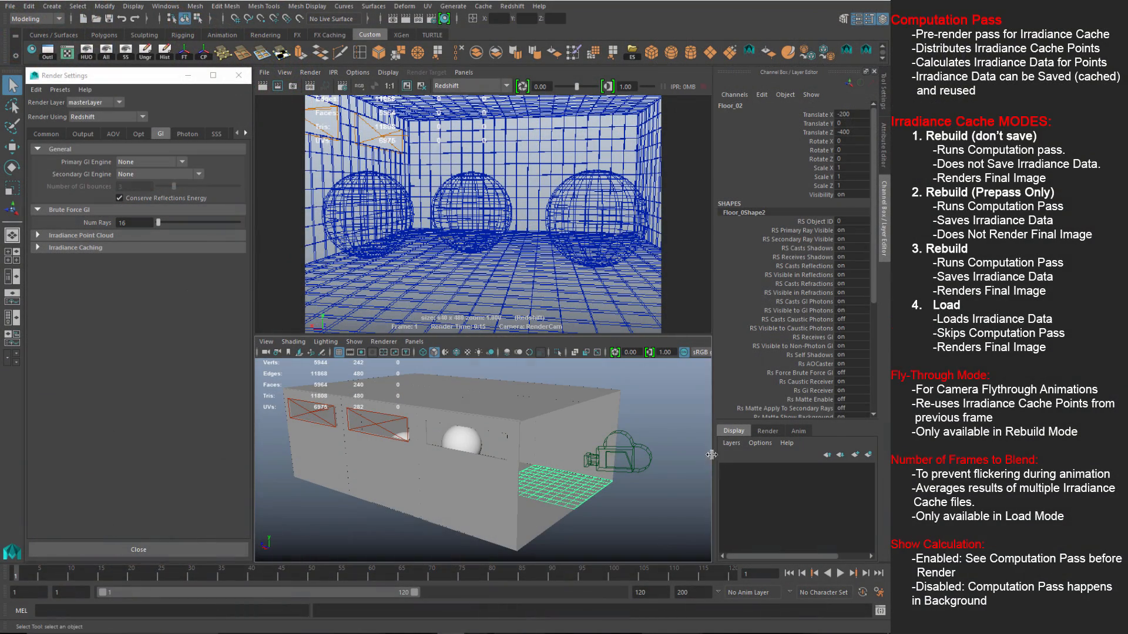
mouse_move(654, 465)
alt+mouse_down()
mouse_move(591, 468)
mouse_move(646, 470)
alt+mouse_up()
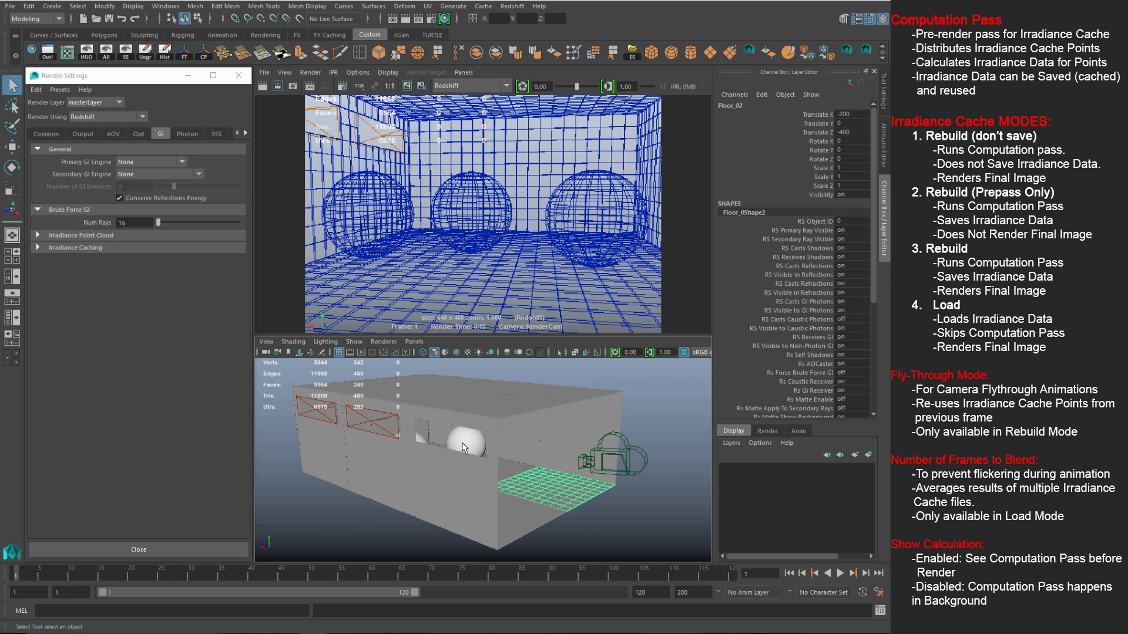
alt+drag(622, 513, 566, 486)
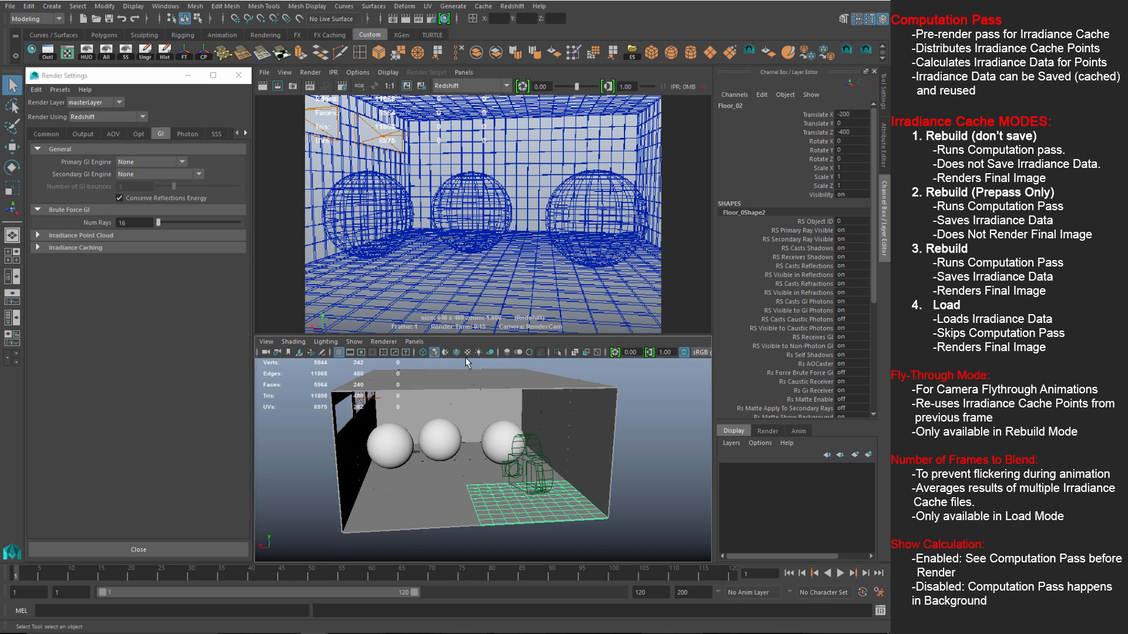
alt+drag(376, 398, 355, 368)
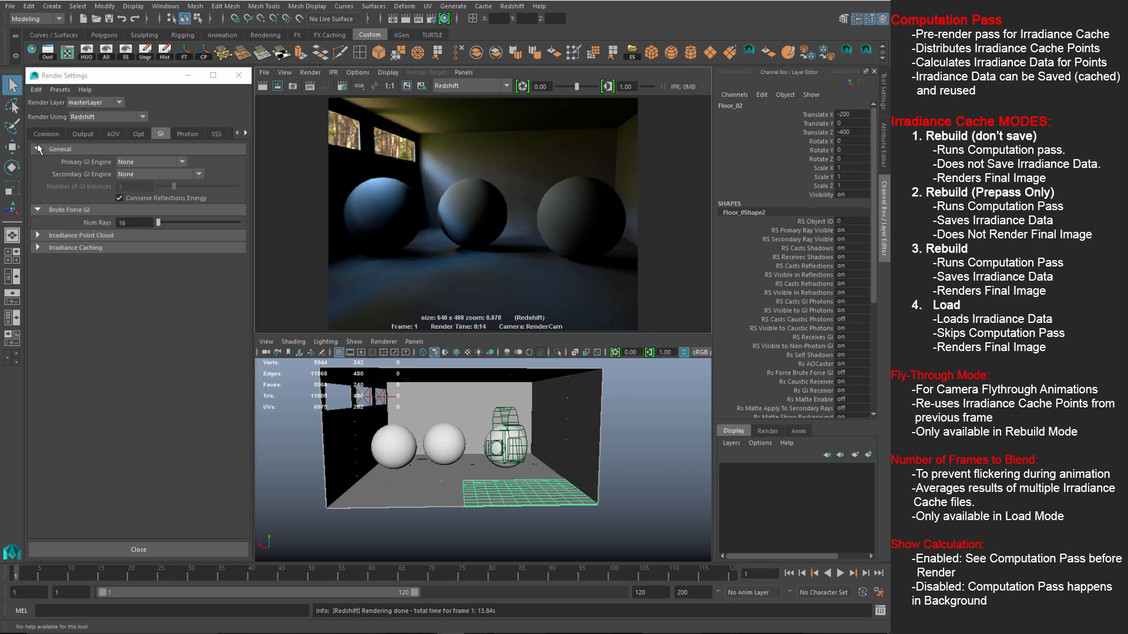
Step: In the GI settings, set Primary GI Engine to Irradiance Cache and start a new render
click(69, 76)
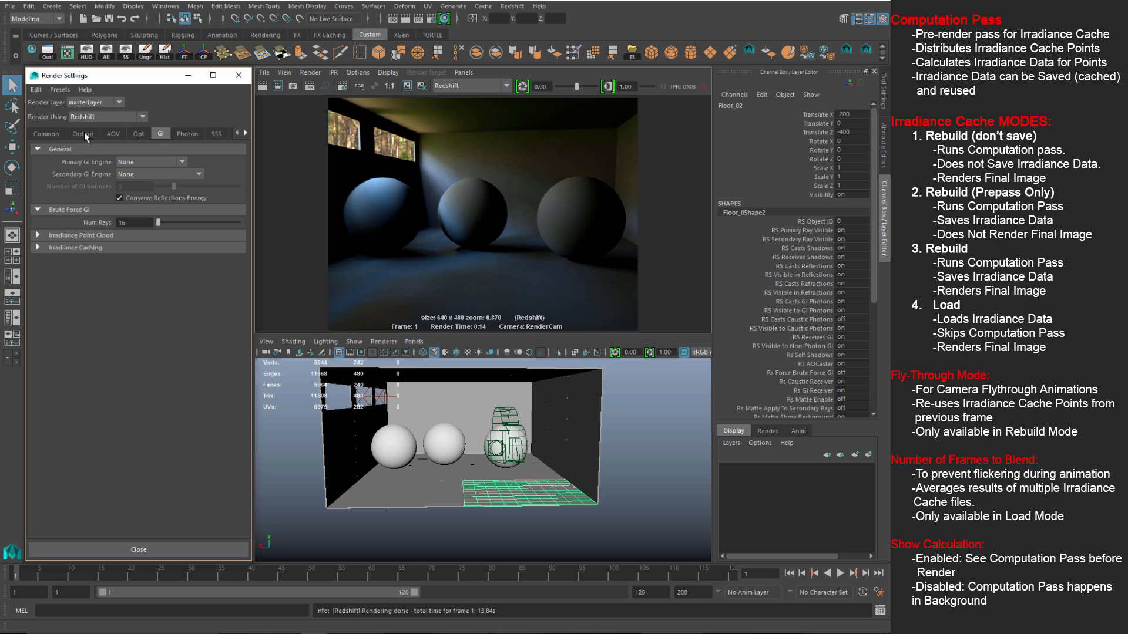
click(138, 135)
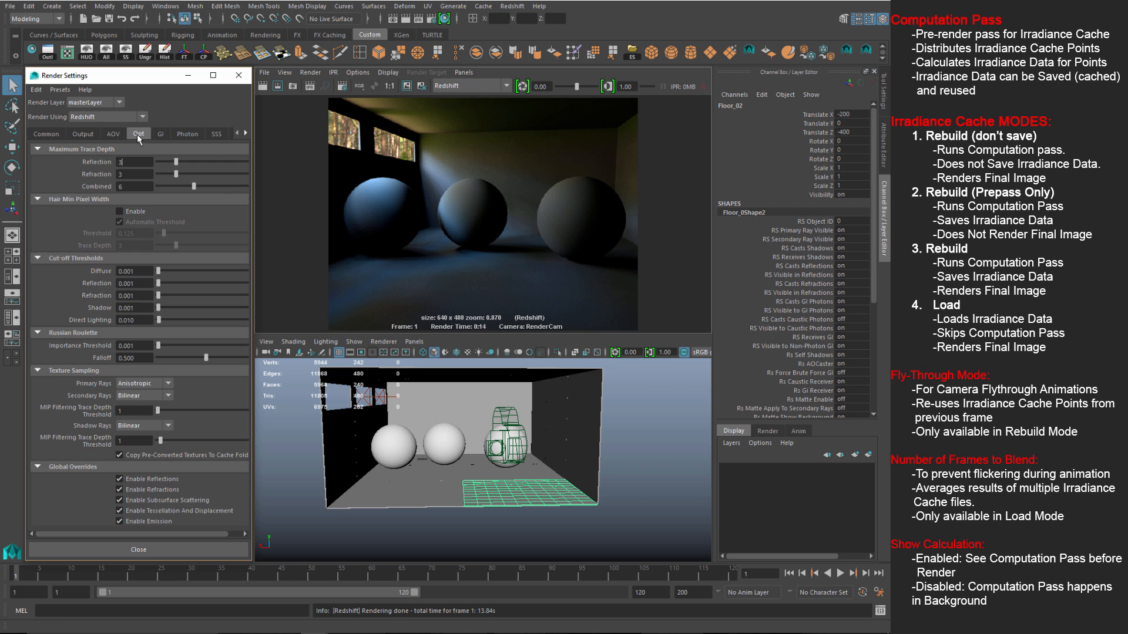
click(157, 135)
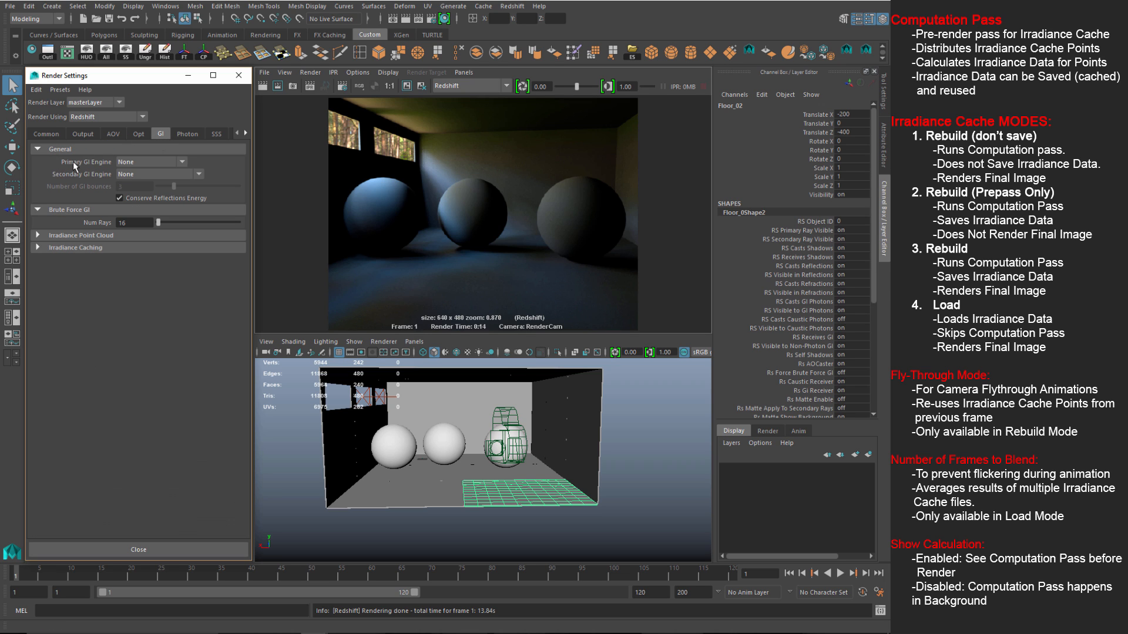
click(144, 164)
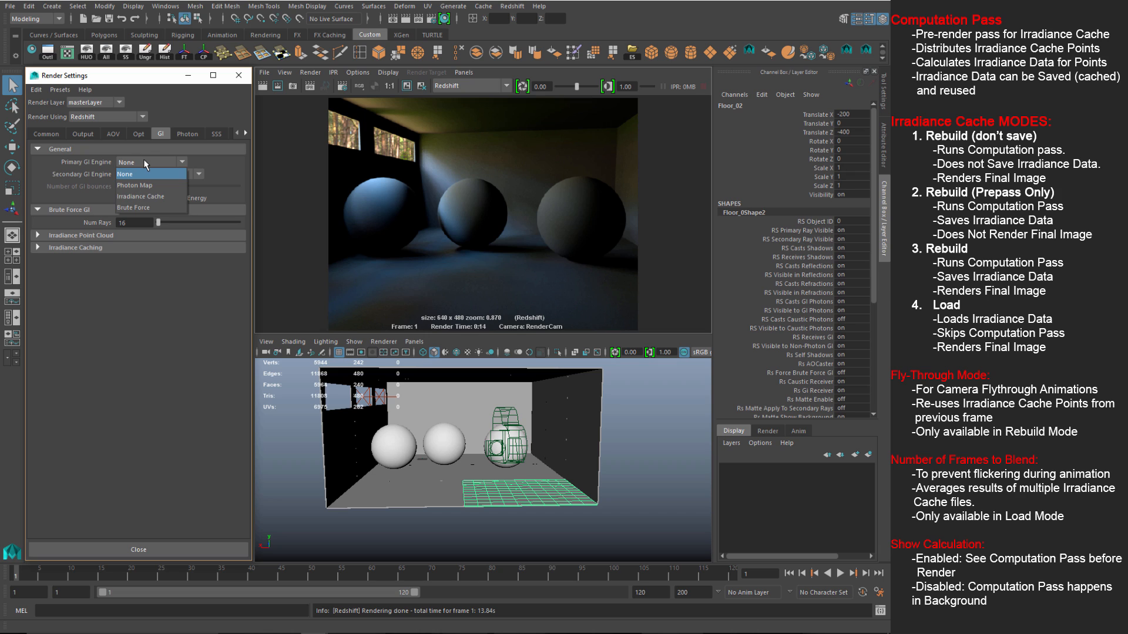
click(145, 195)
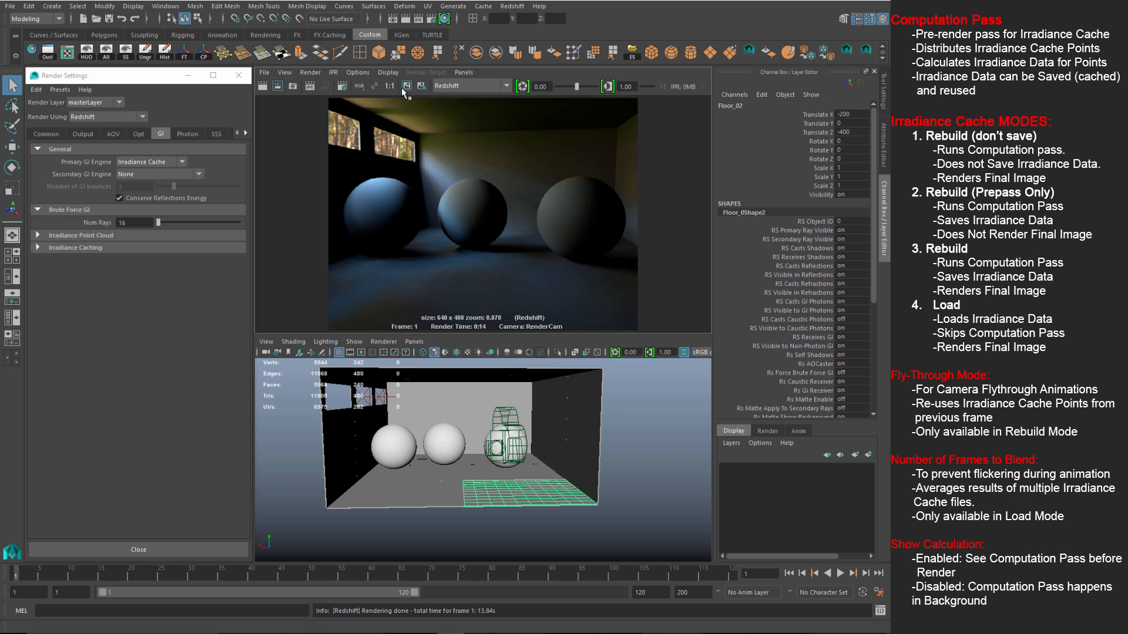
click(262, 86)
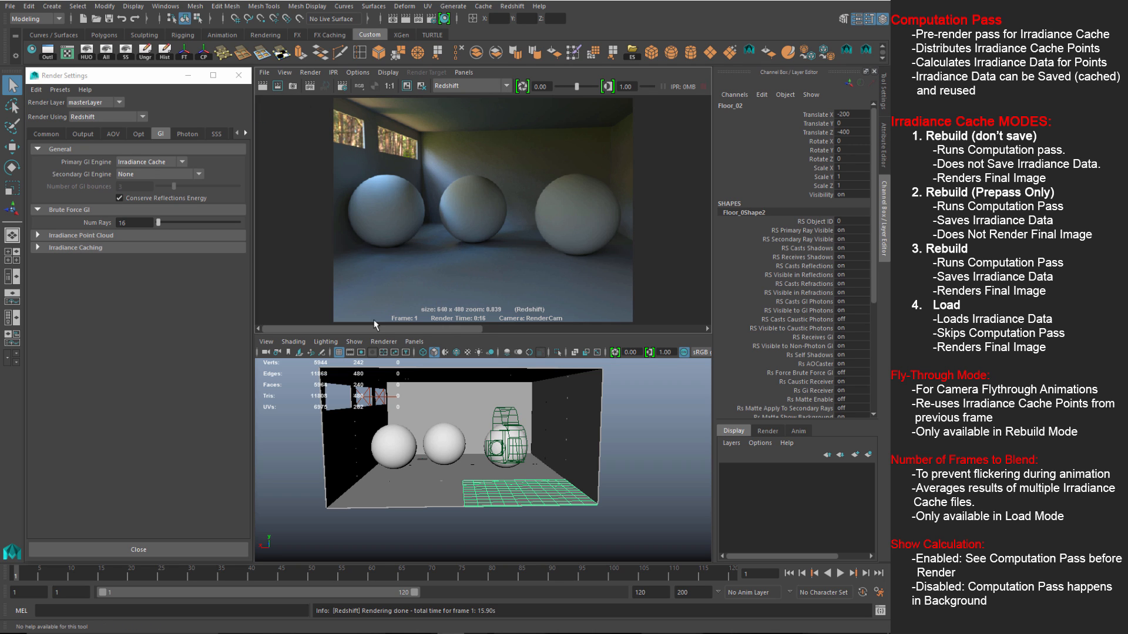
Step: Scrub through the stored Render View images, then re-render the room with Irradiance Cache GI
drag(371, 330, 632, 343)
drag(525, 336, 436, 329)
click(262, 86)
Step: Expand Irradiance Caching and check the Mode list, leaving it on Rebuild (don't save)
click(161, 132)
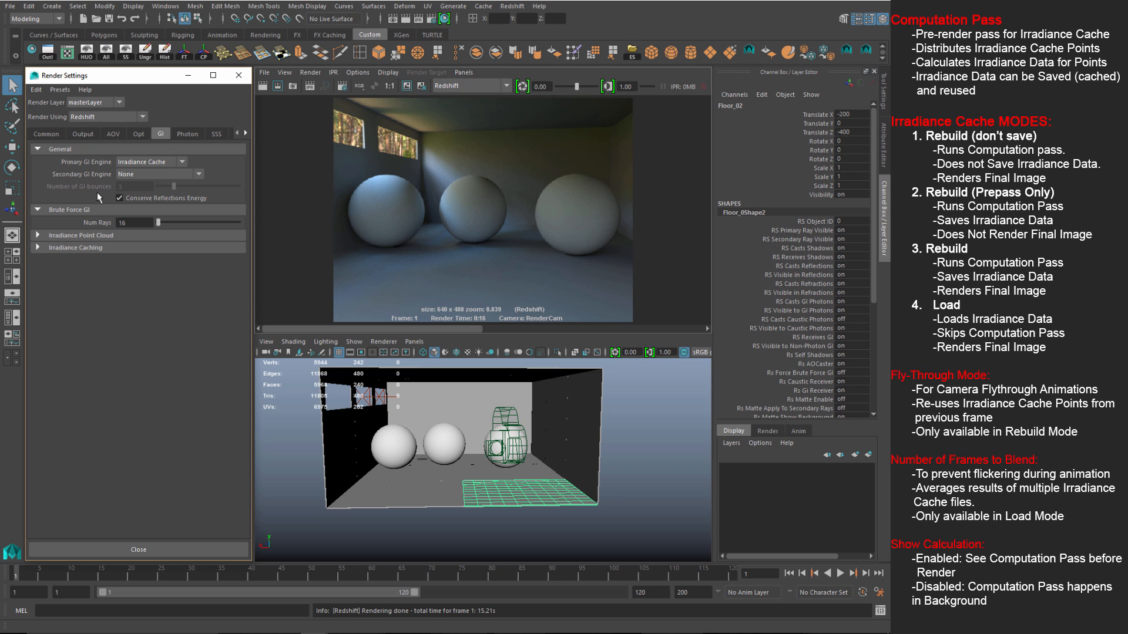
click(54, 246)
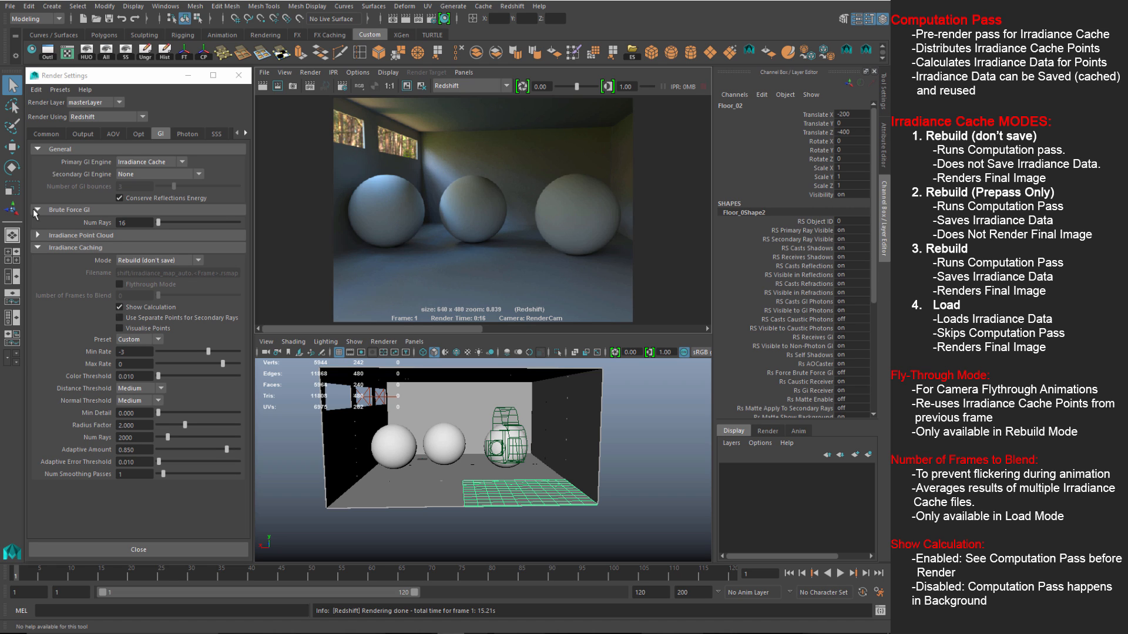
click(193, 260)
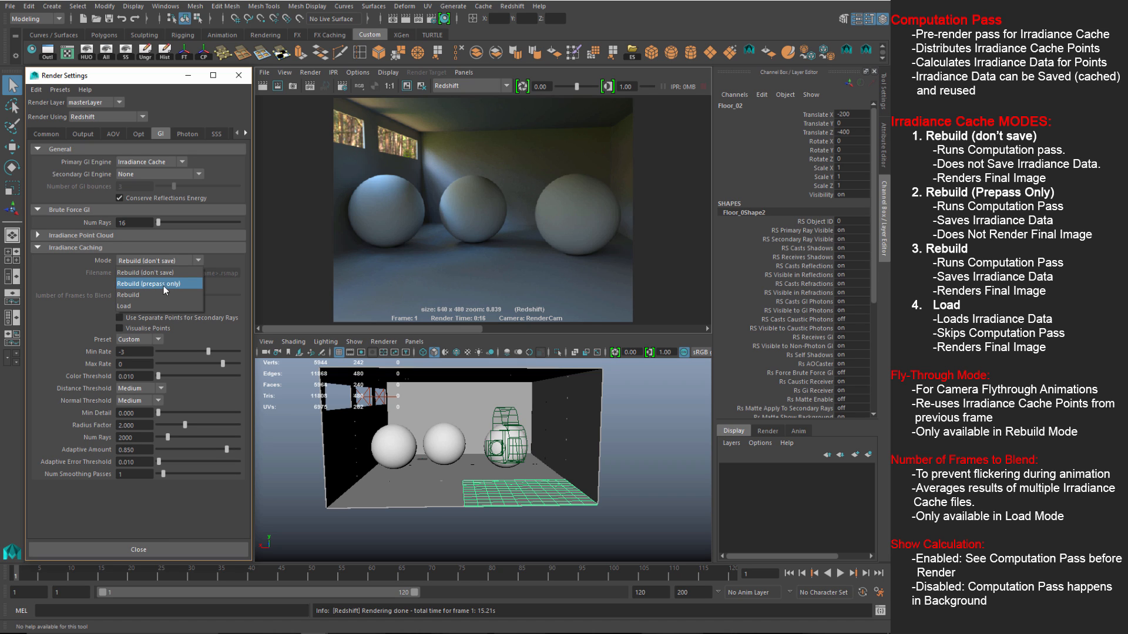
key(Escape)
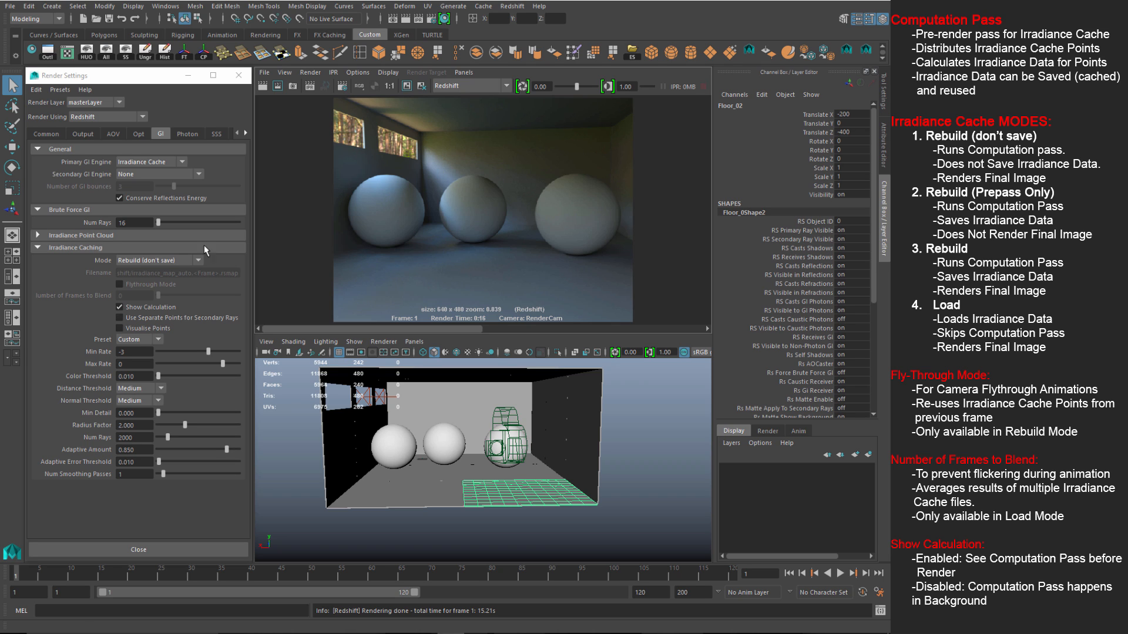
Step: Set the caching Mode to Rebuild (prepass only) and render to show the cache points
click(198, 260)
click(176, 284)
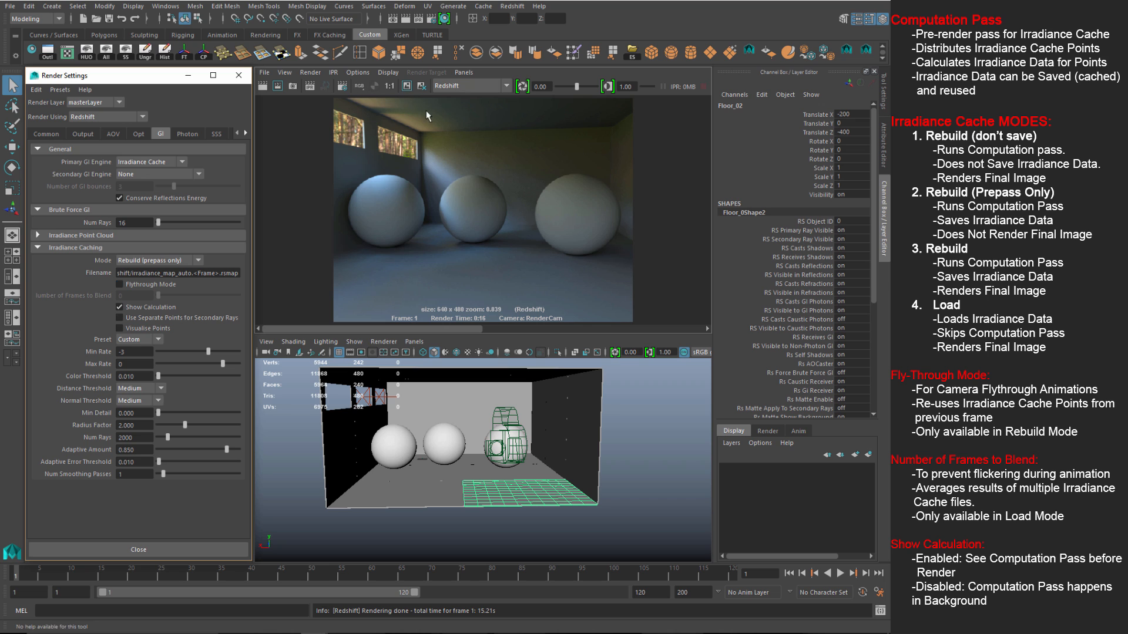
click(262, 85)
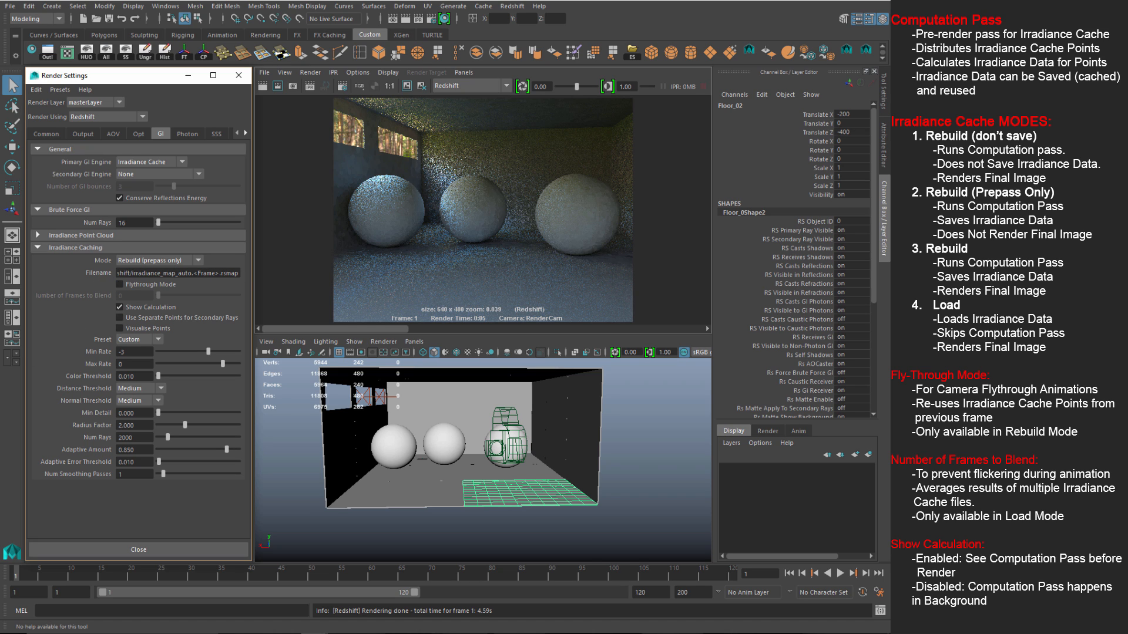
Step: Switch the Mode to Rebuild and select the frame-number part of the cache filename
click(197, 261)
click(130, 296)
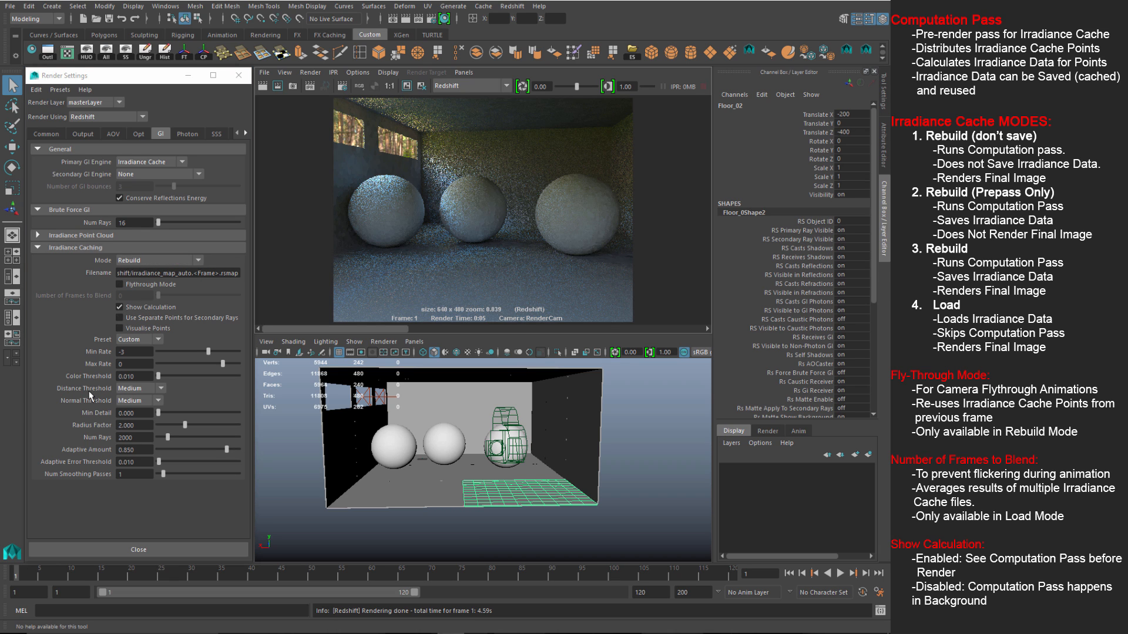
click(232, 273)
drag(232, 273, 198, 272)
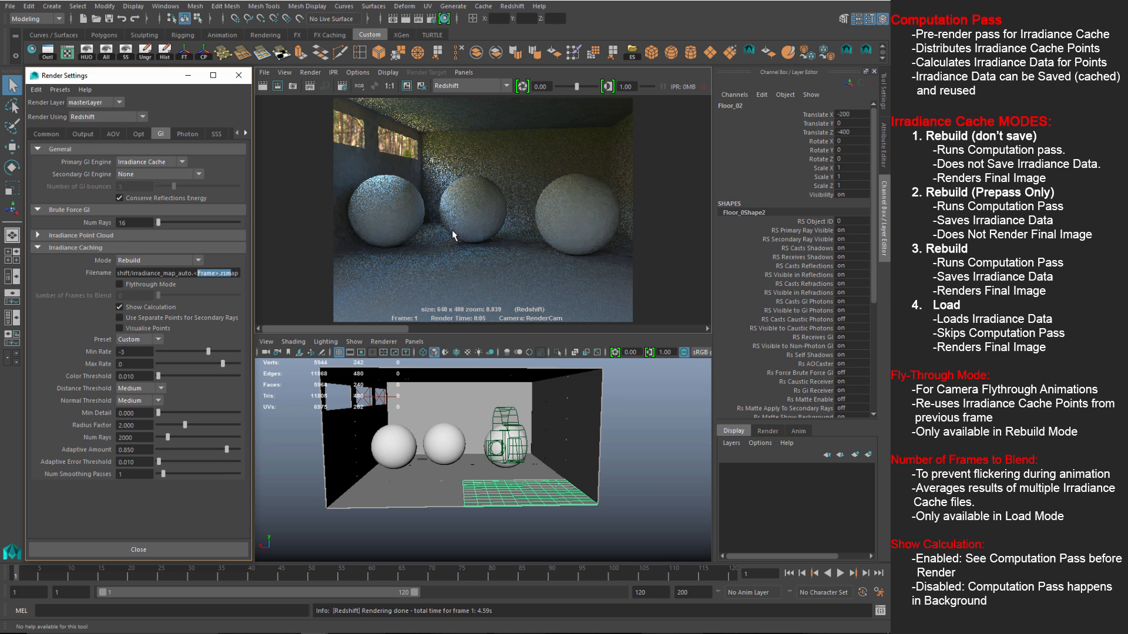
Step: Keep the prepass image and re-render the room in Rebuild mode
click(406, 87)
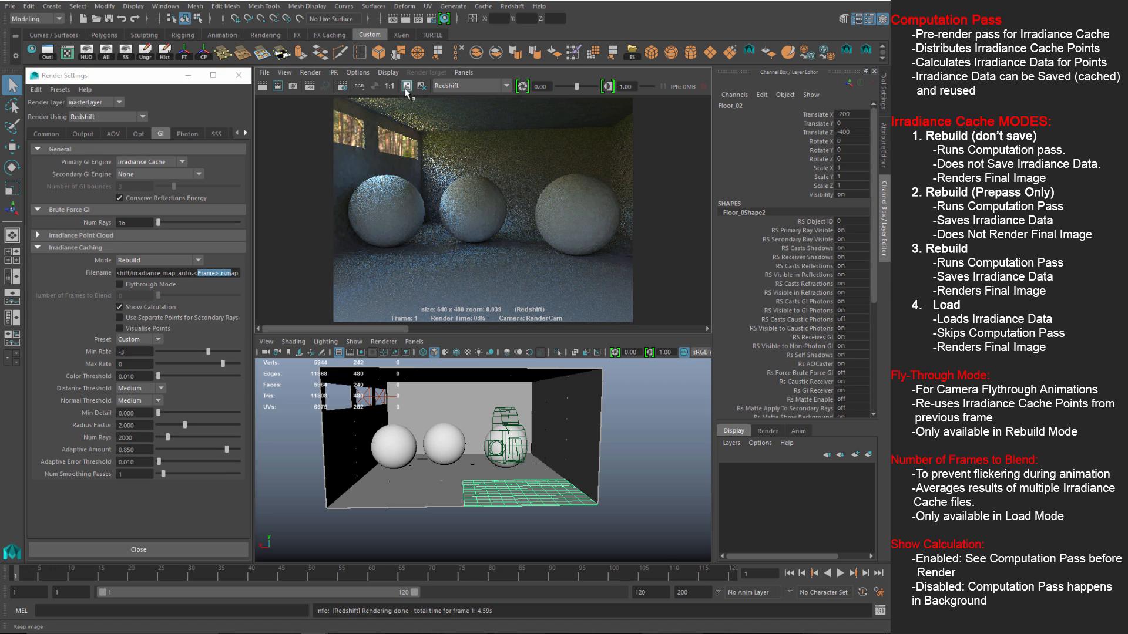
click(262, 86)
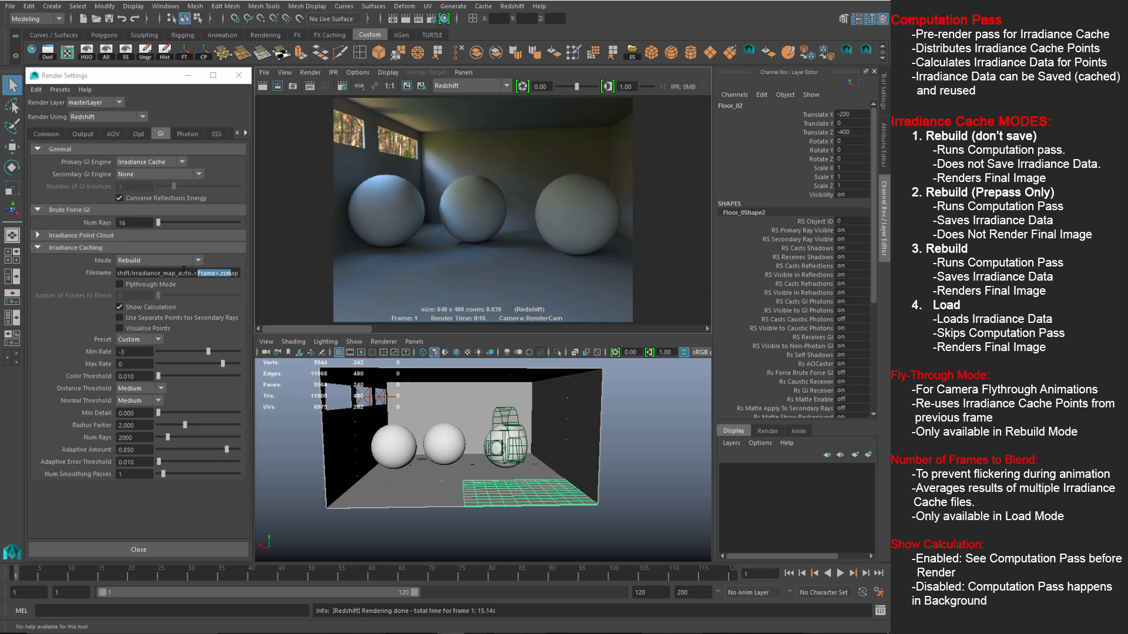
Step: Change the Irradiance Caching mode to Load to reuse the saved irradiance map
click(155, 260)
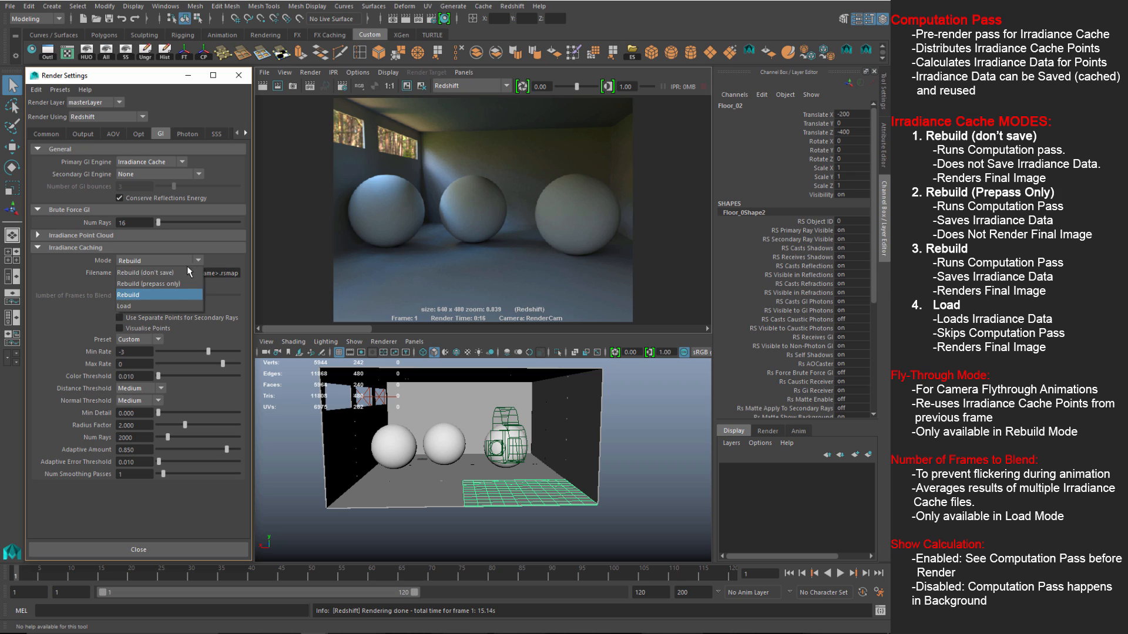
click(143, 305)
click(315, 302)
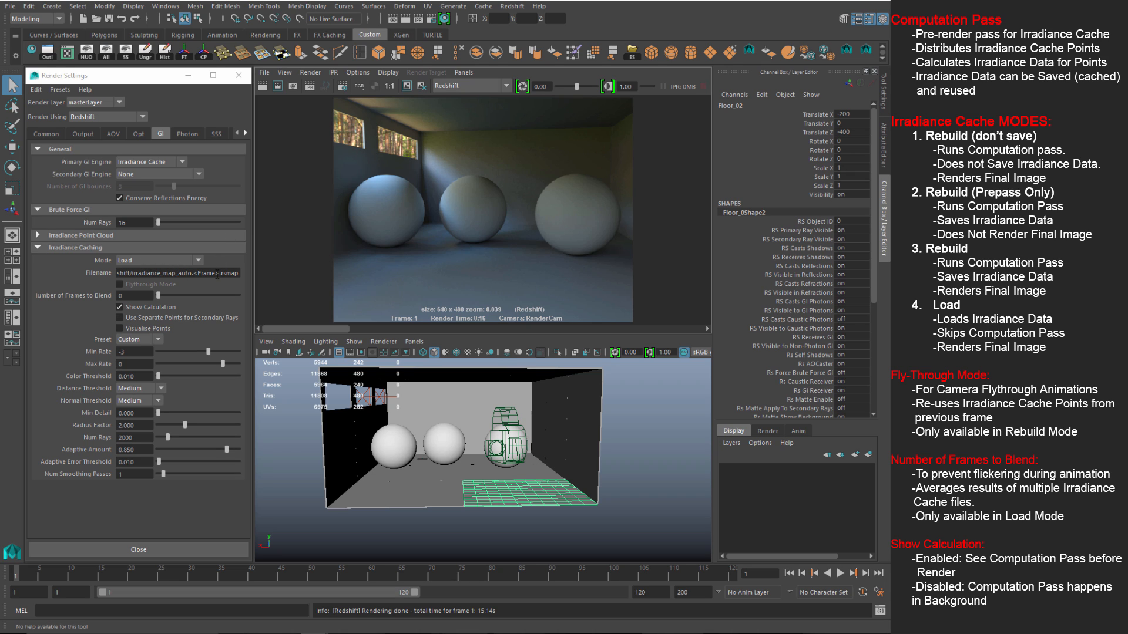
Step: Re-render the room using the loaded irradiance cache file
click(274, 88)
Step: Set the caching Mode back to Rebuild and advance the timeline to frame 2
click(167, 260)
click(139, 296)
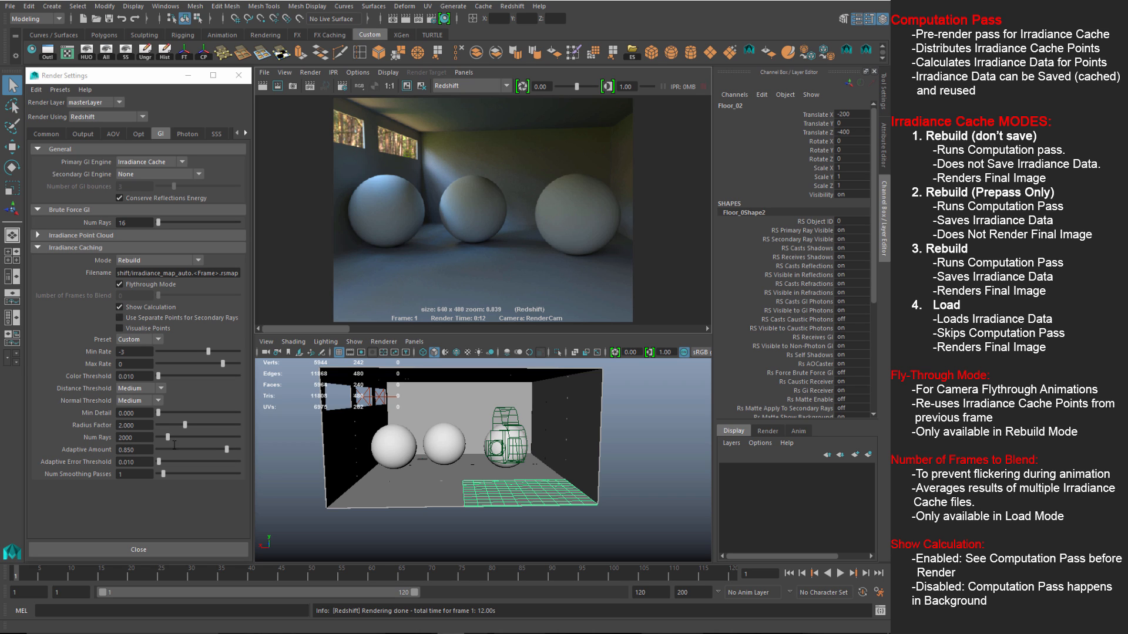
click(21, 574)
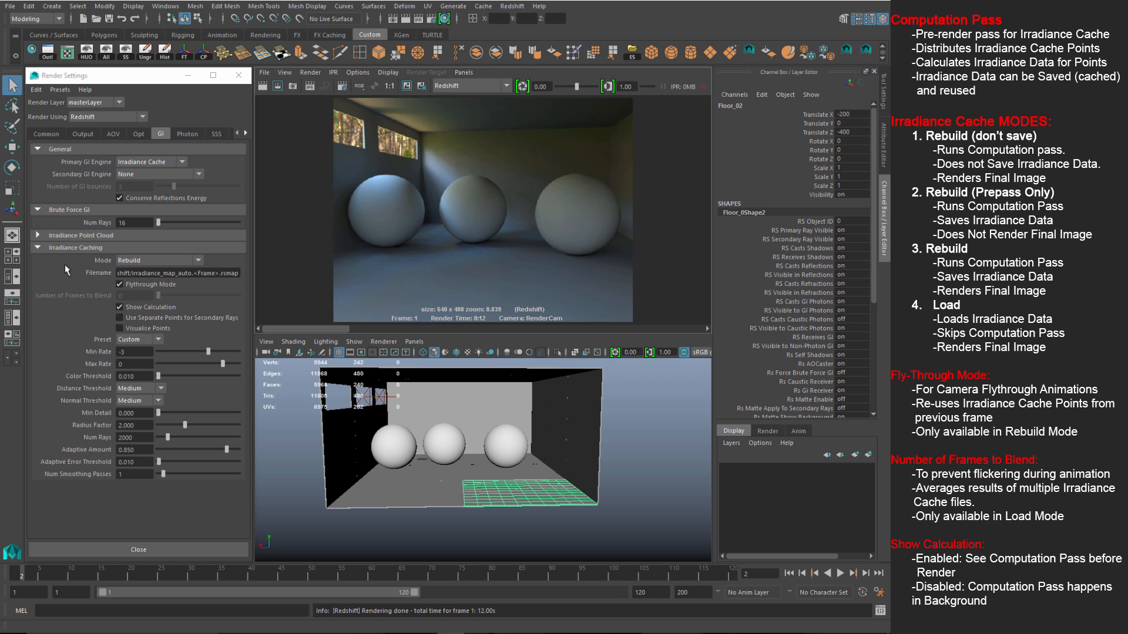
Step: Look through RenderCam, go to frame 2, keep the current image and re-render
click(14, 574)
click(415, 342)
mouse_move(450, 352)
click(534, 354)
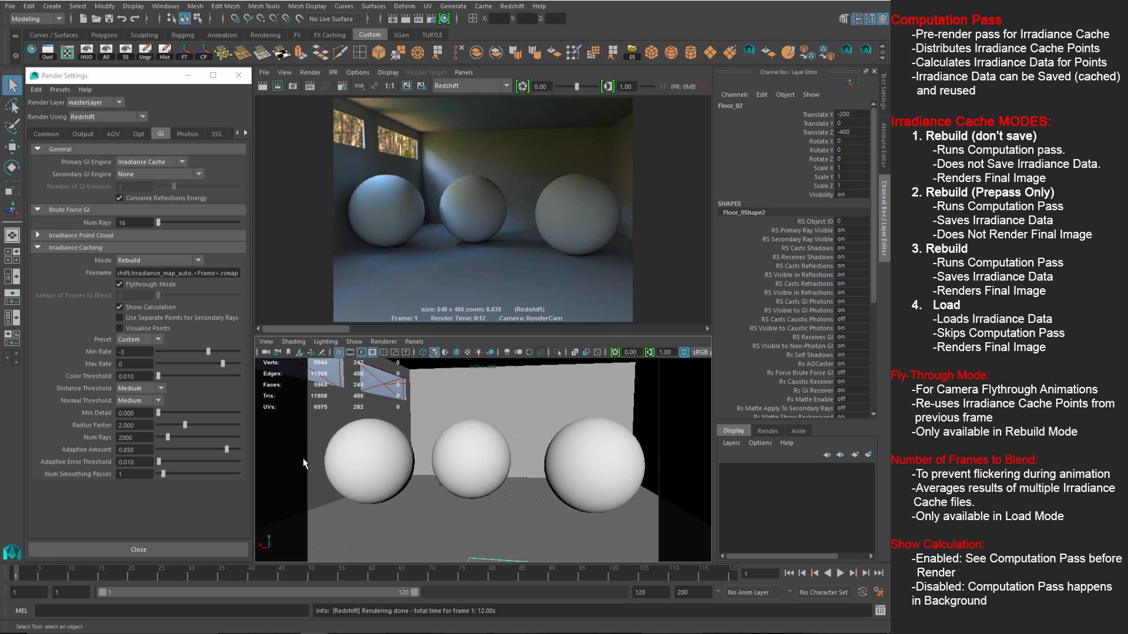
click(22, 577)
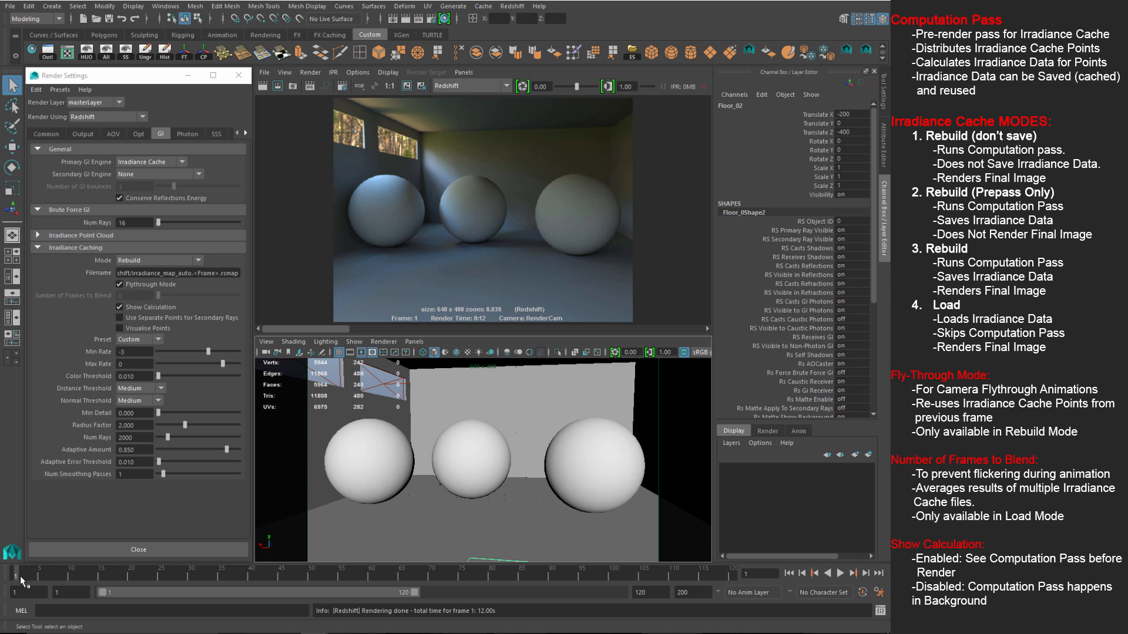
click(411, 88)
click(262, 85)
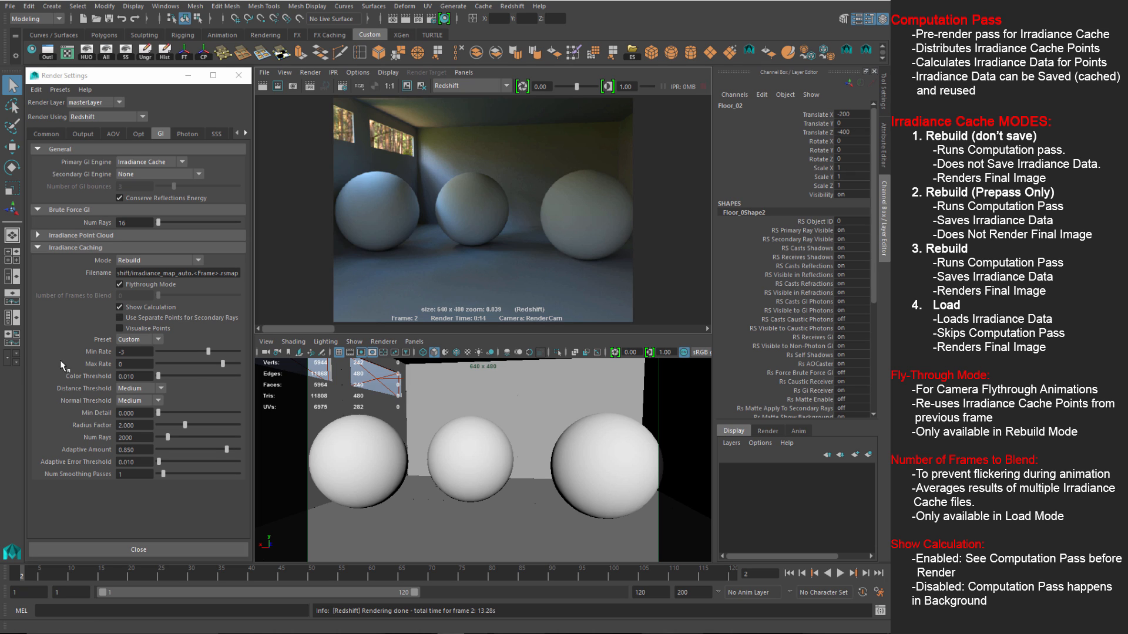
Step: Turn off Flythrough Mode and re-render frame 2 to watch the cache pass
click(120, 285)
click(262, 88)
drag(305, 327, 271, 332)
Step: Try irradiance caching mode Load, then return it to Rebuild and start a new render
click(154, 262)
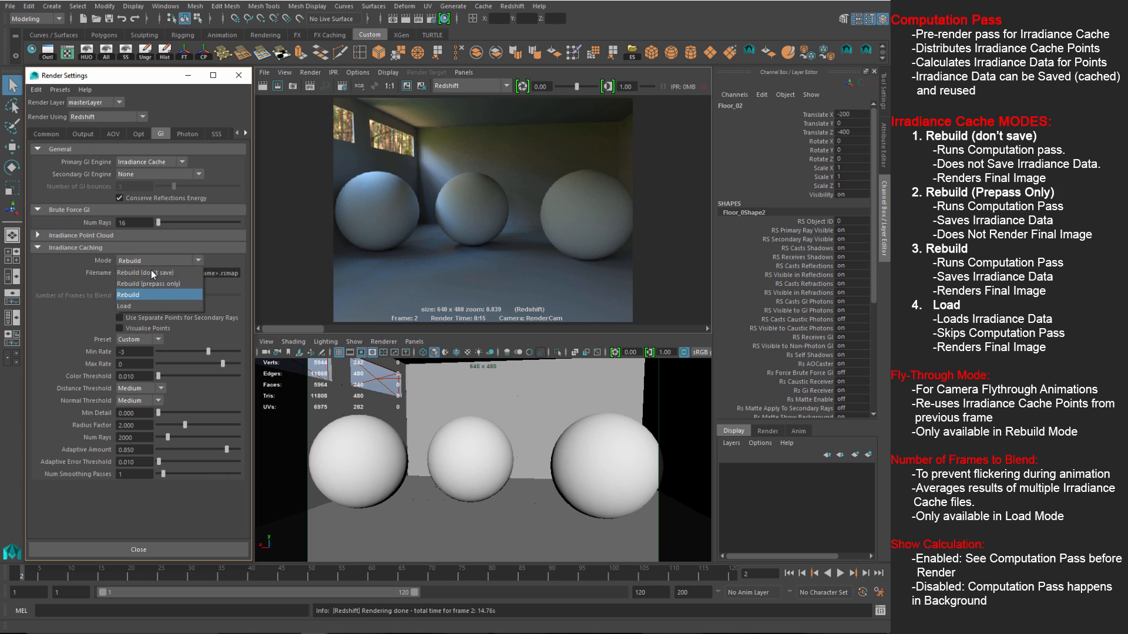
click(136, 305)
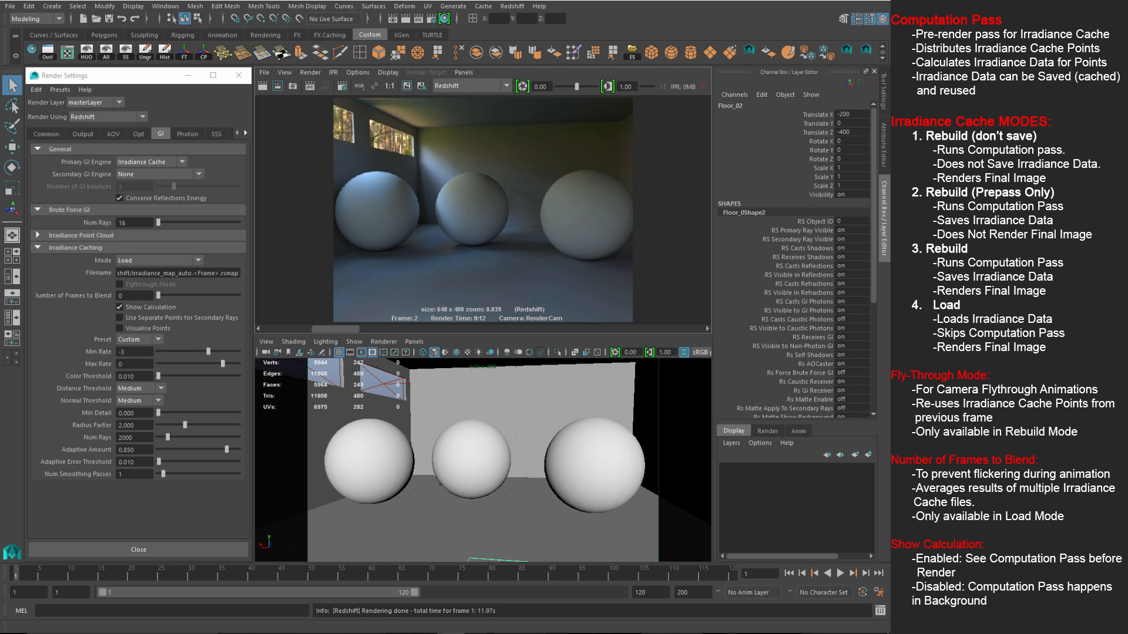
drag(335, 330, 273, 332)
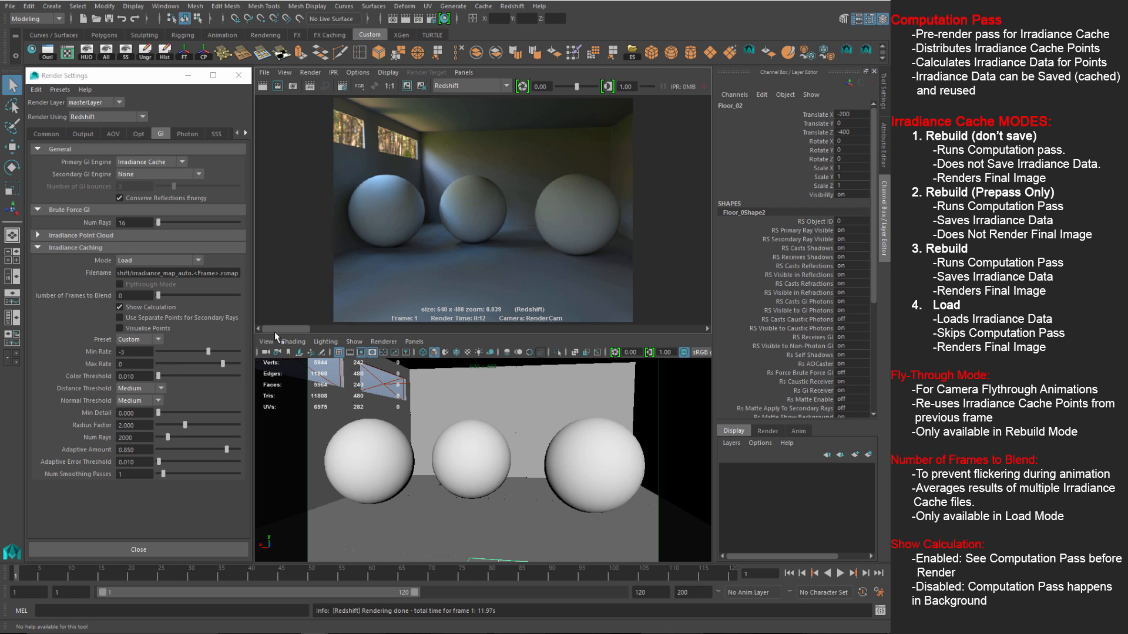
click(141, 260)
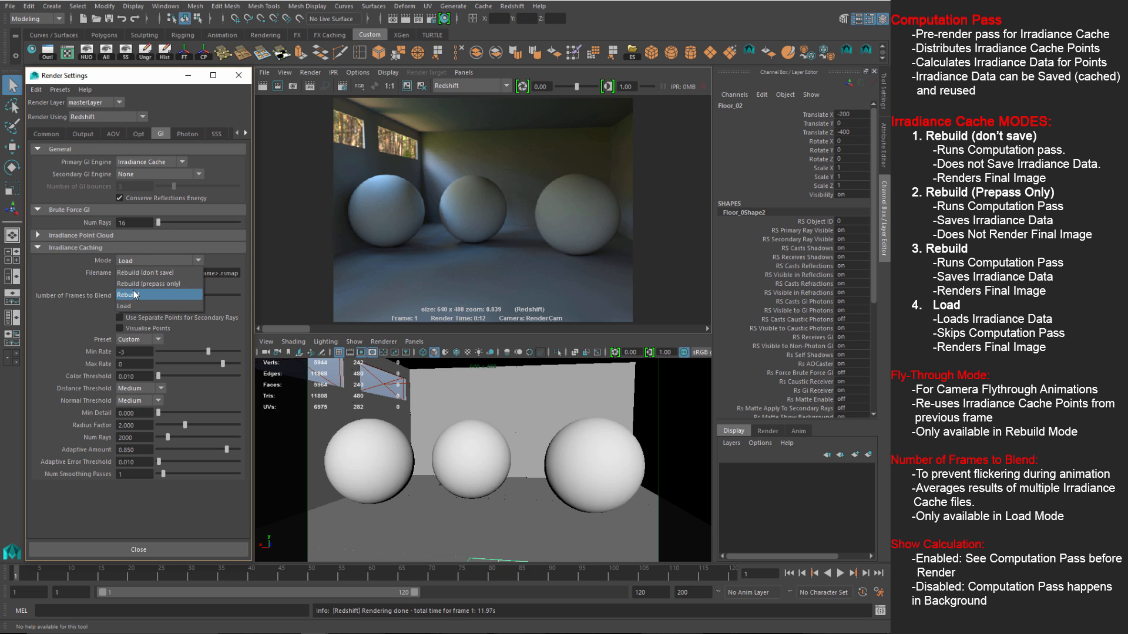
click(128, 295)
click(278, 86)
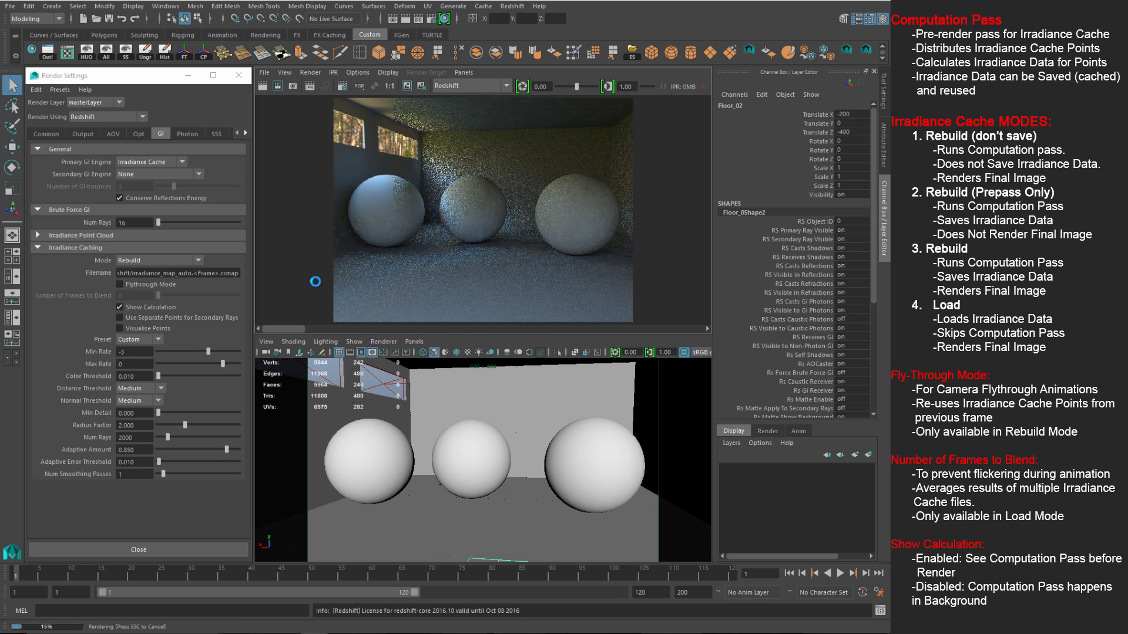
Step: Stop the render, turn off Show Calculation, keep the image and render again
click(300, 86)
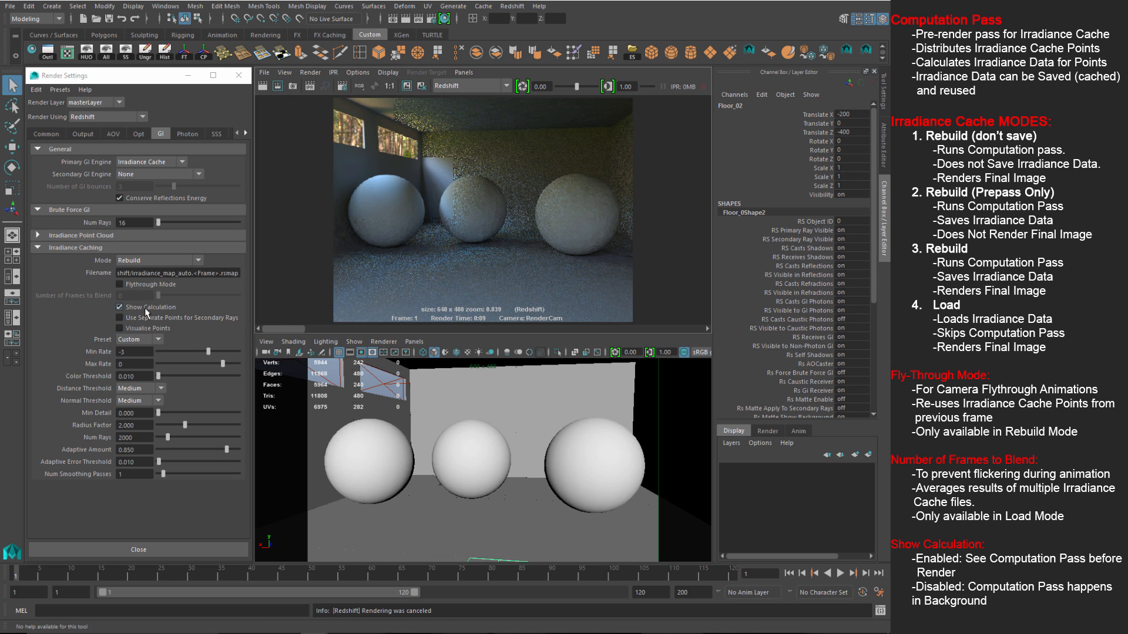
click(175, 307)
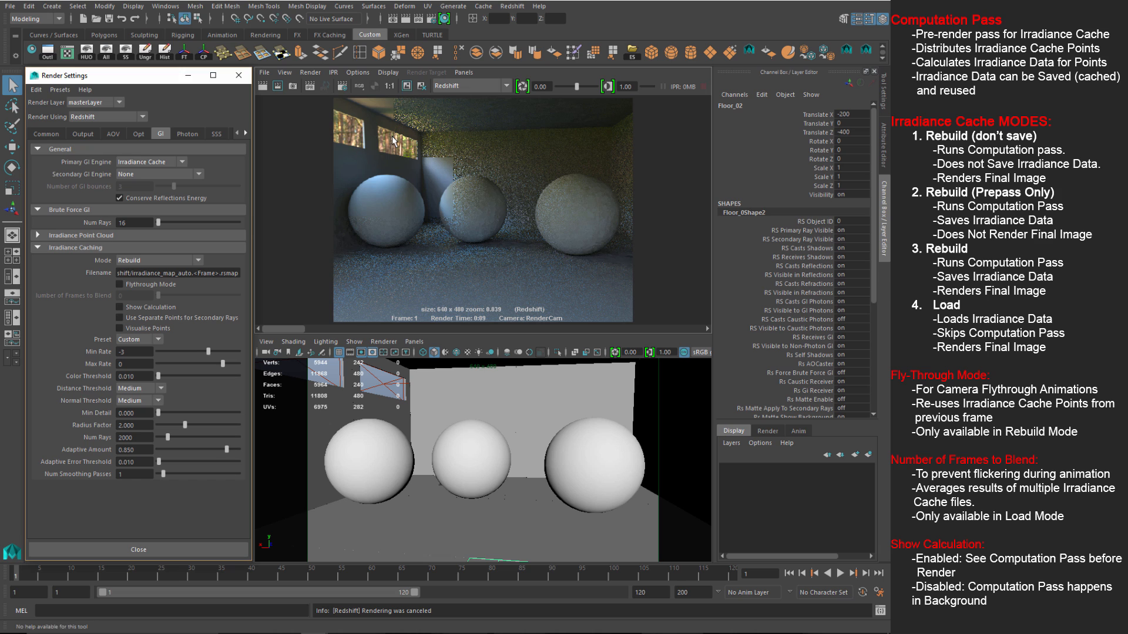
click(407, 86)
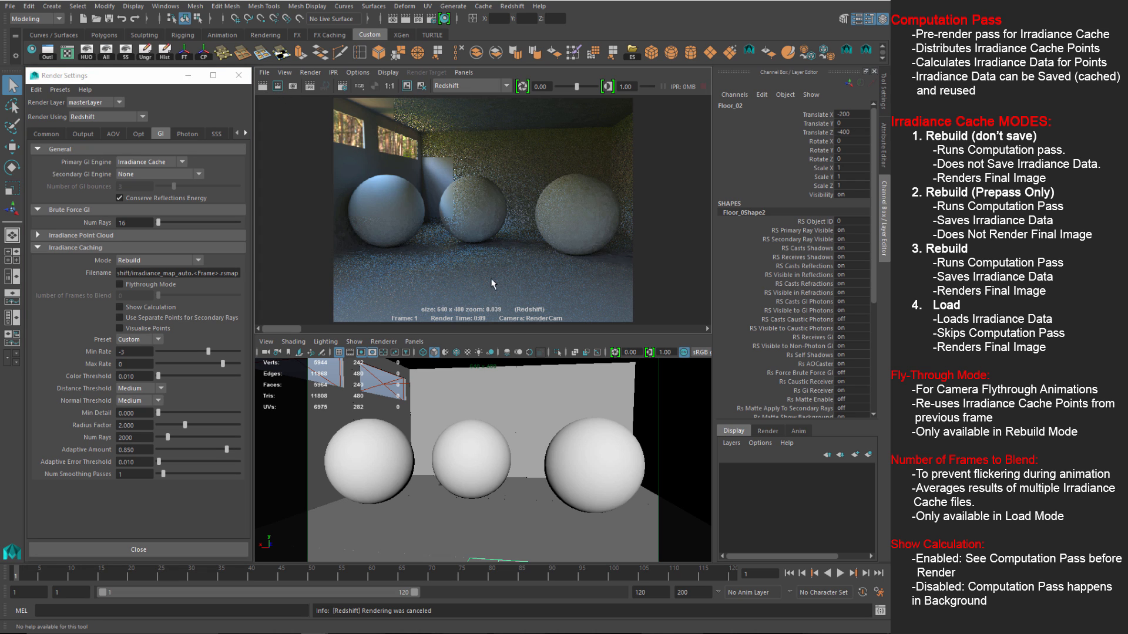
click(263, 86)
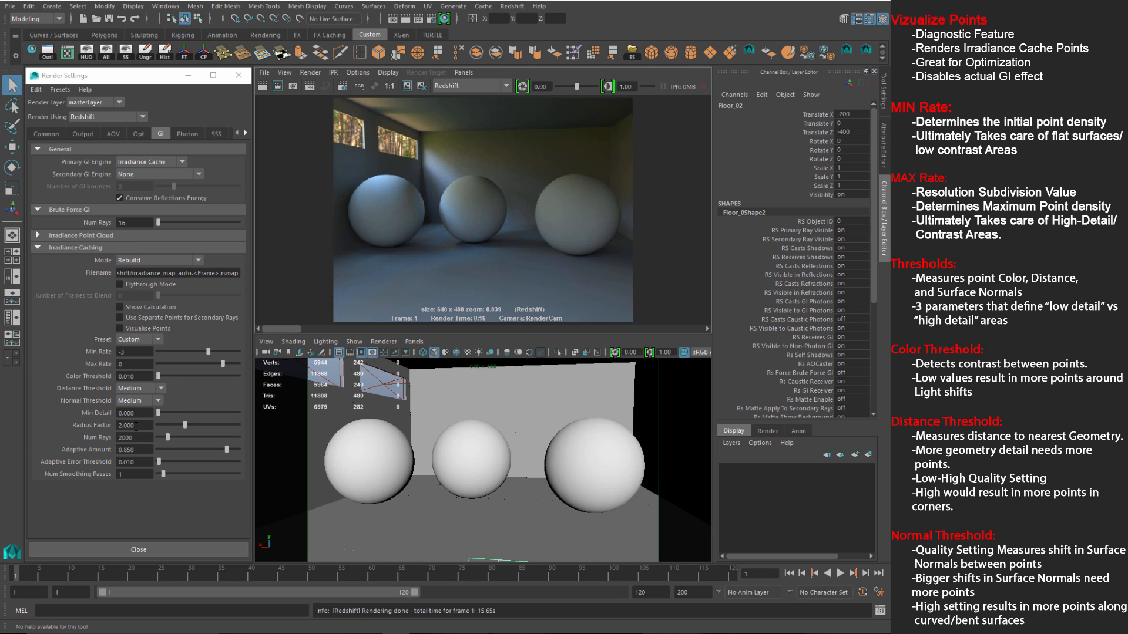
Step: Turn on Visualise Points, keep the previous image and re-render to show cache points
click(146, 329)
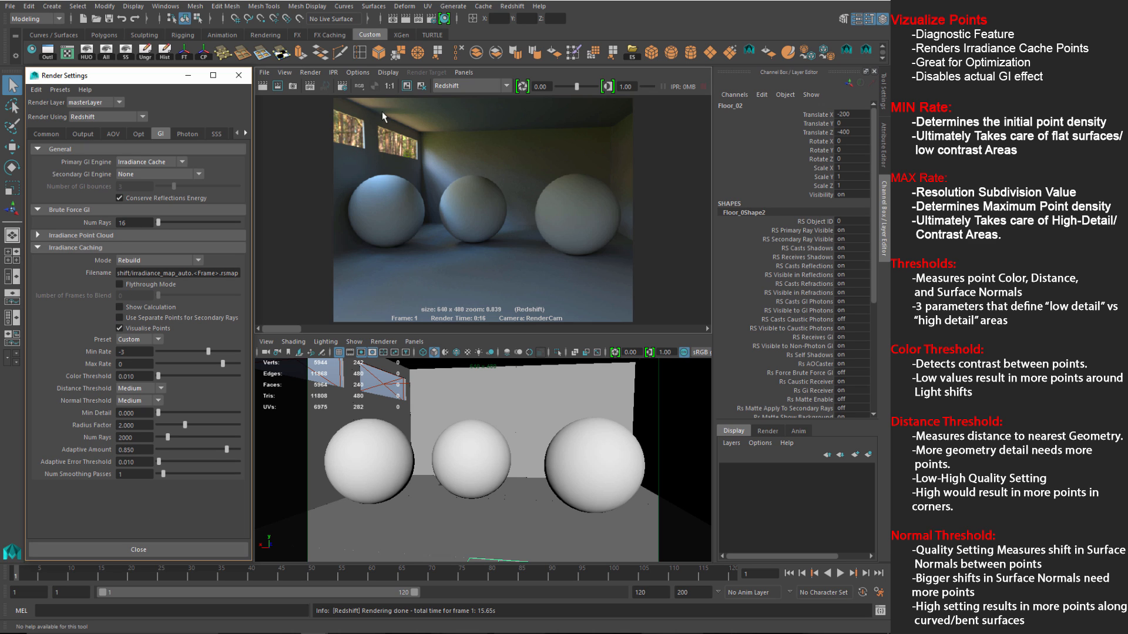
click(405, 87)
click(263, 87)
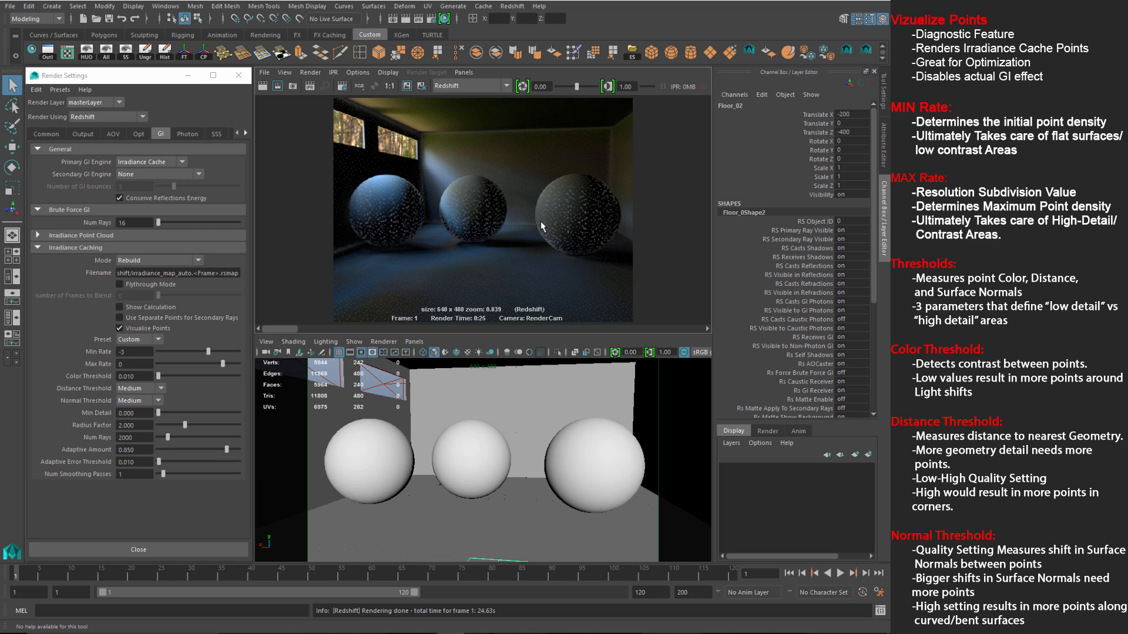
alt+right_drag(512, 234, 559, 256)
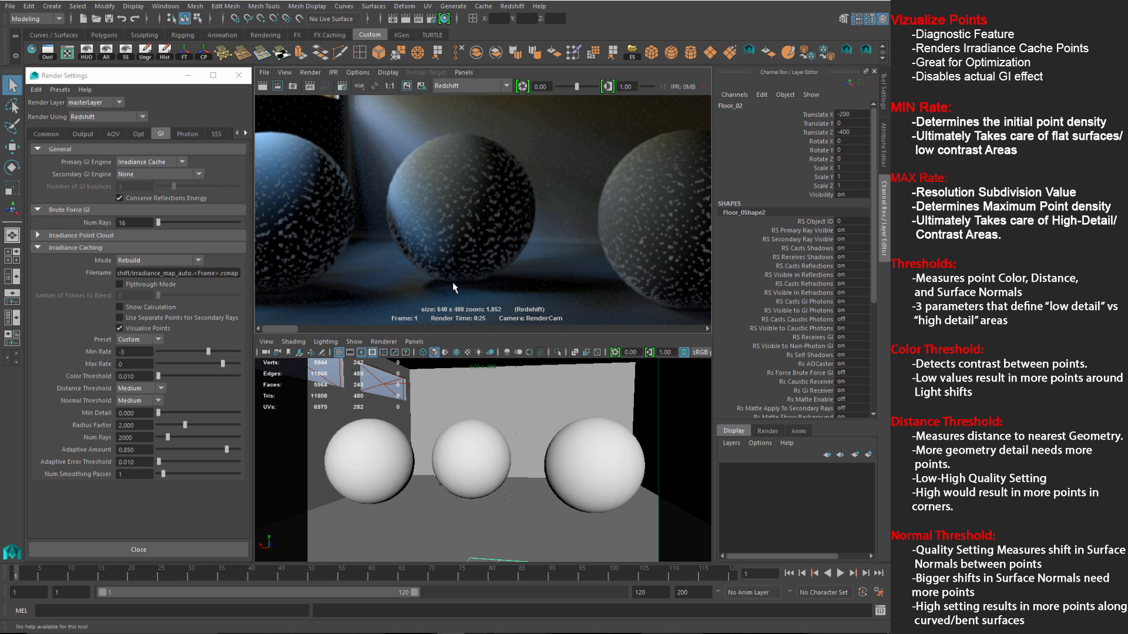
scroll(484, 272, down, 2)
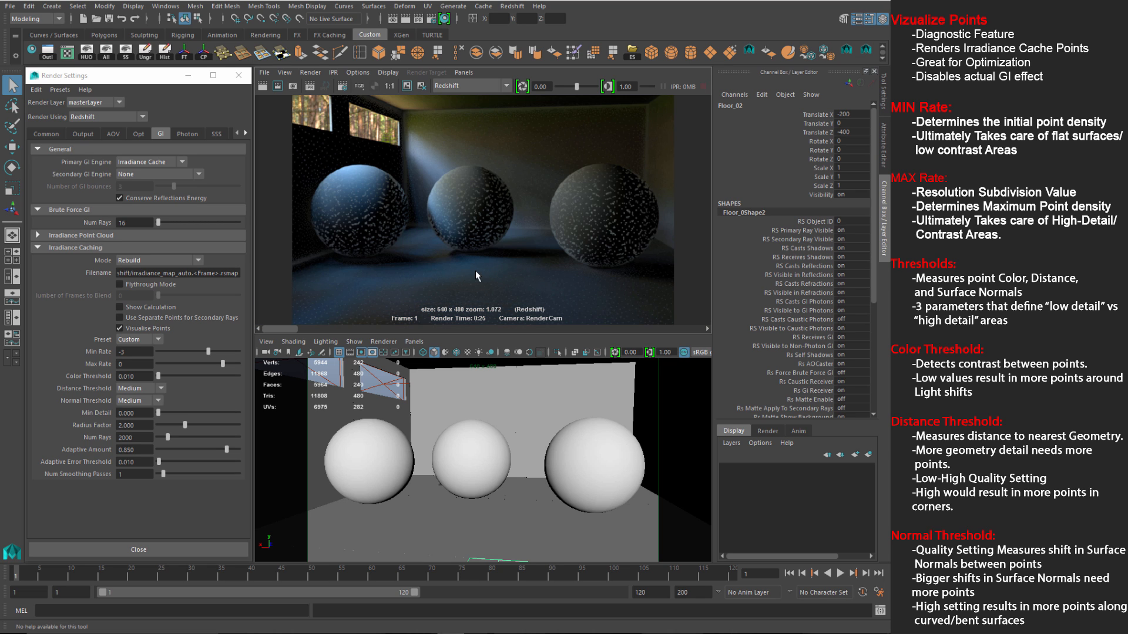
scroll(475, 270, down, 2)
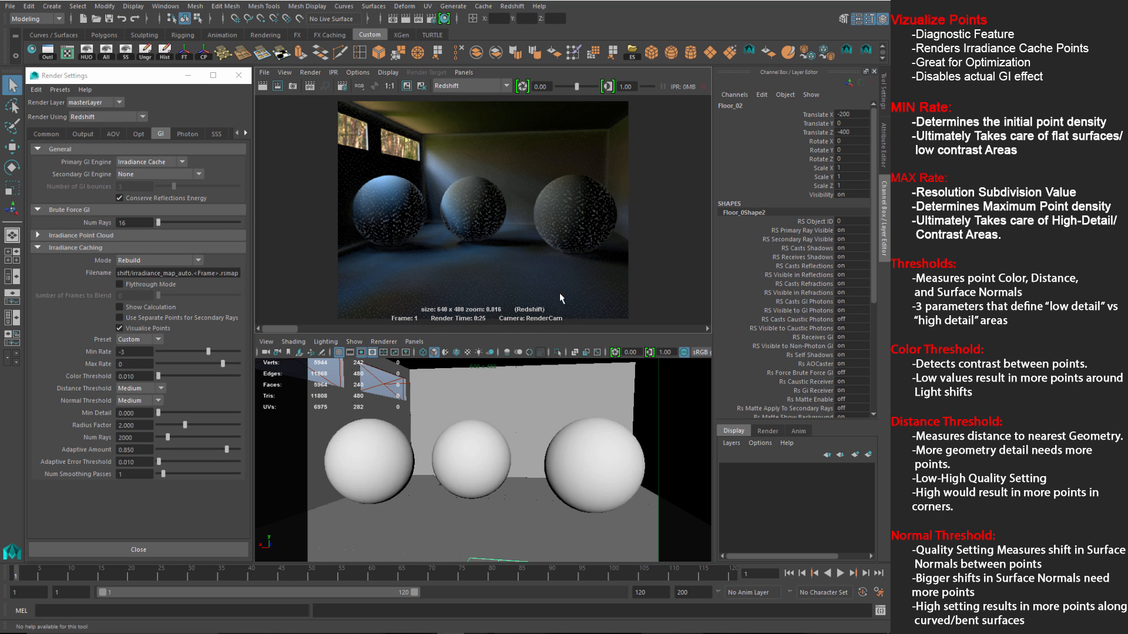
scroll(526, 176, up, 1)
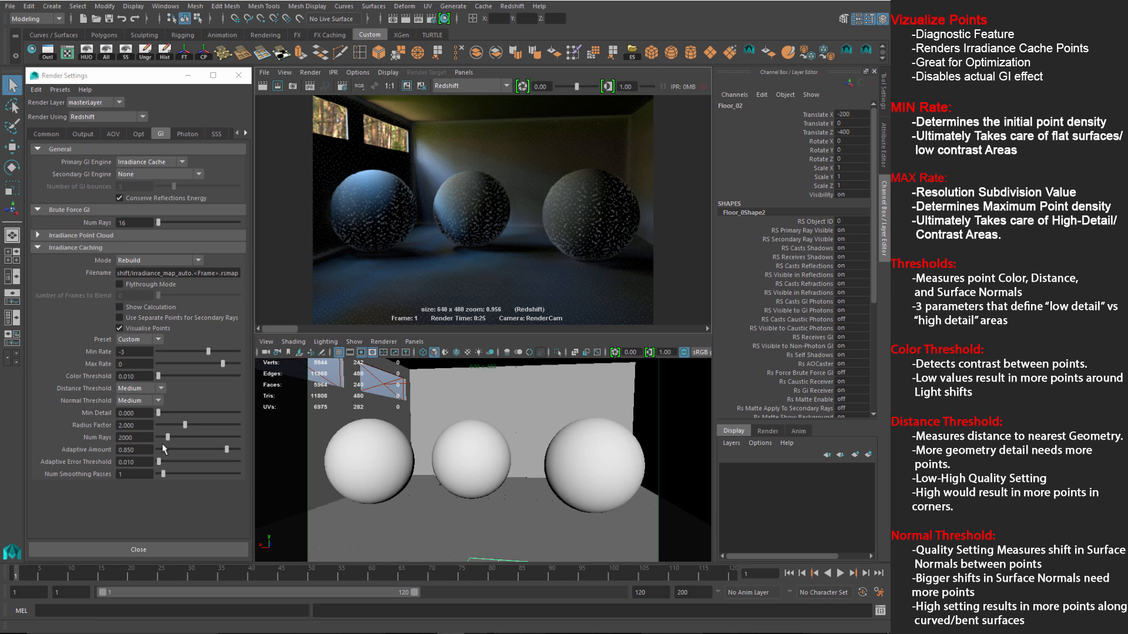
click(156, 340)
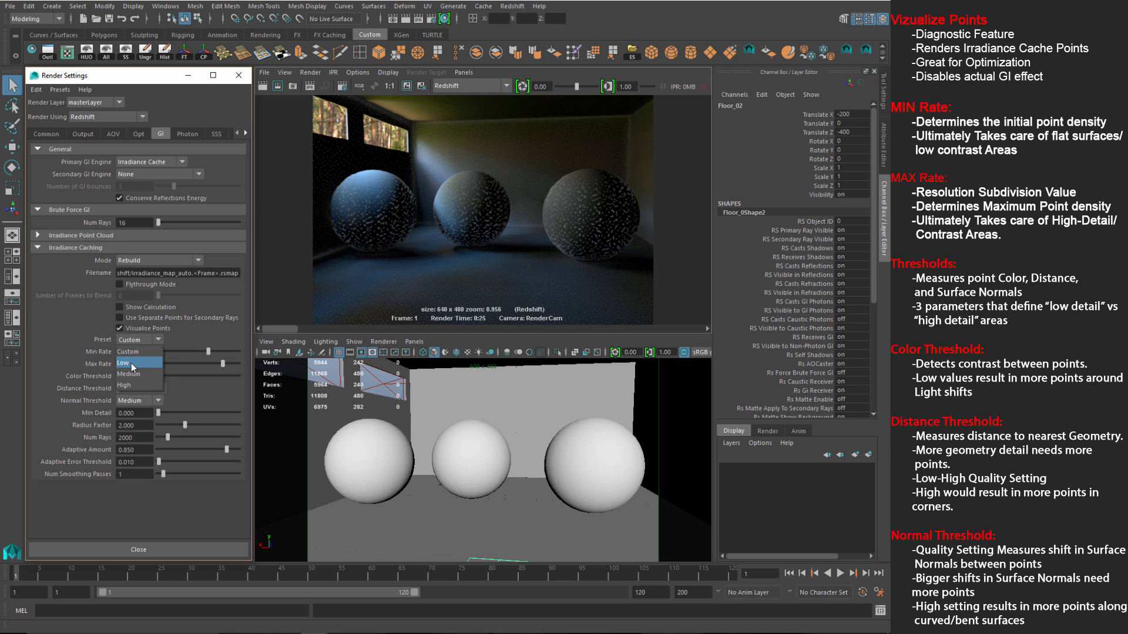
click(183, 335)
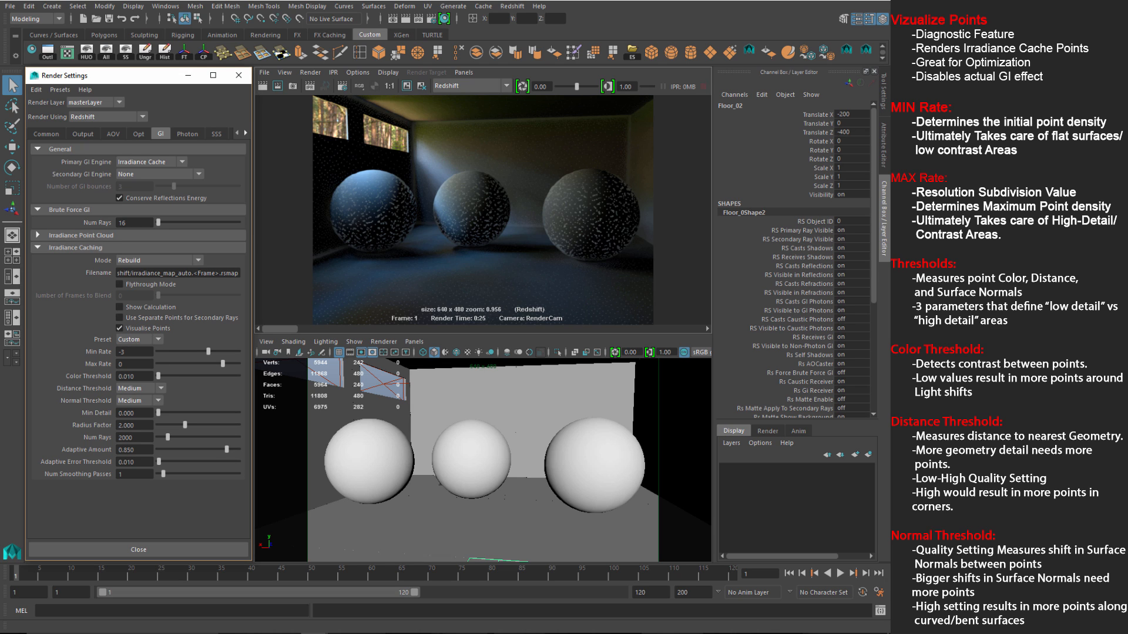
click(143, 341)
click(179, 331)
click(158, 339)
click(158, 340)
click(128, 387)
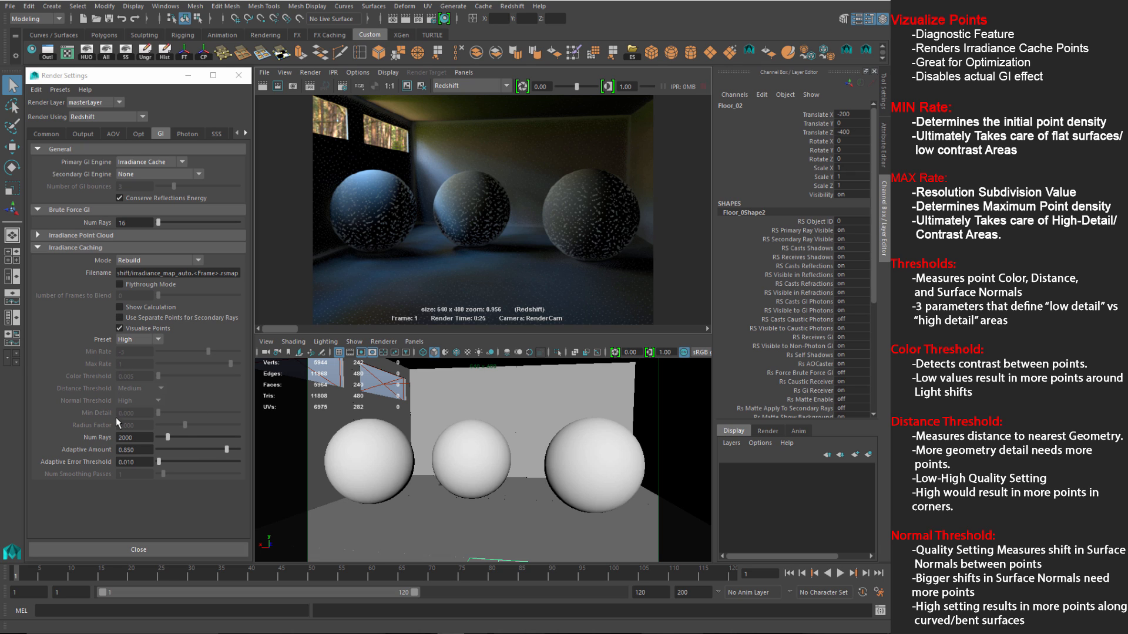
click(146, 341)
click(144, 351)
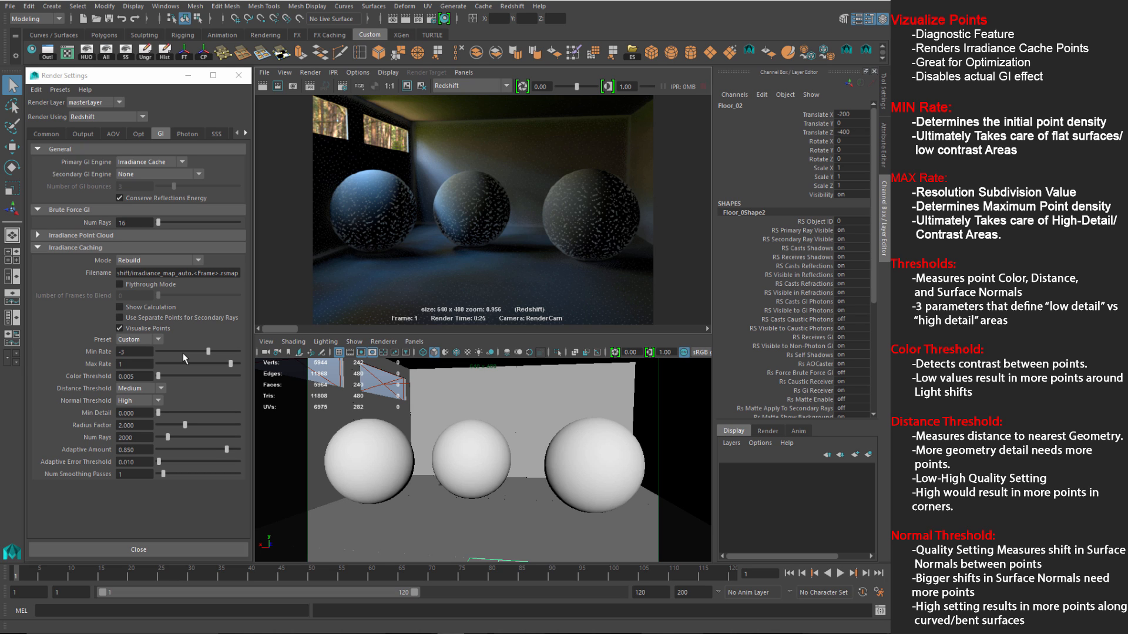
click(120, 352)
key(Tab)
text(-4)
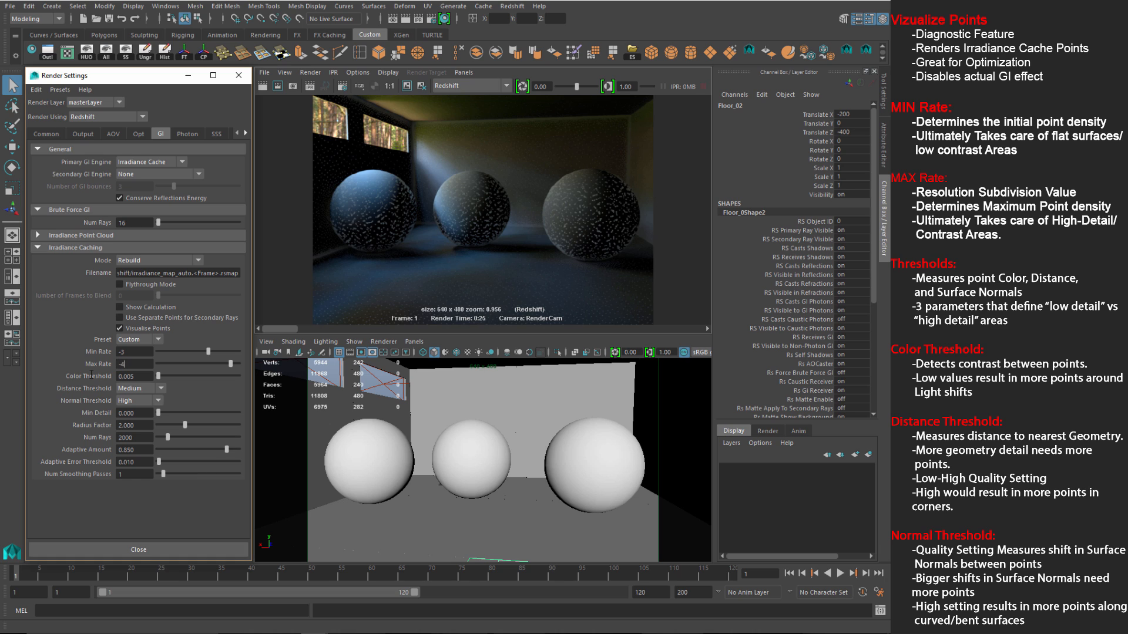
double_click(132, 350)
text(-4)
key(Return)
click(405, 86)
click(262, 87)
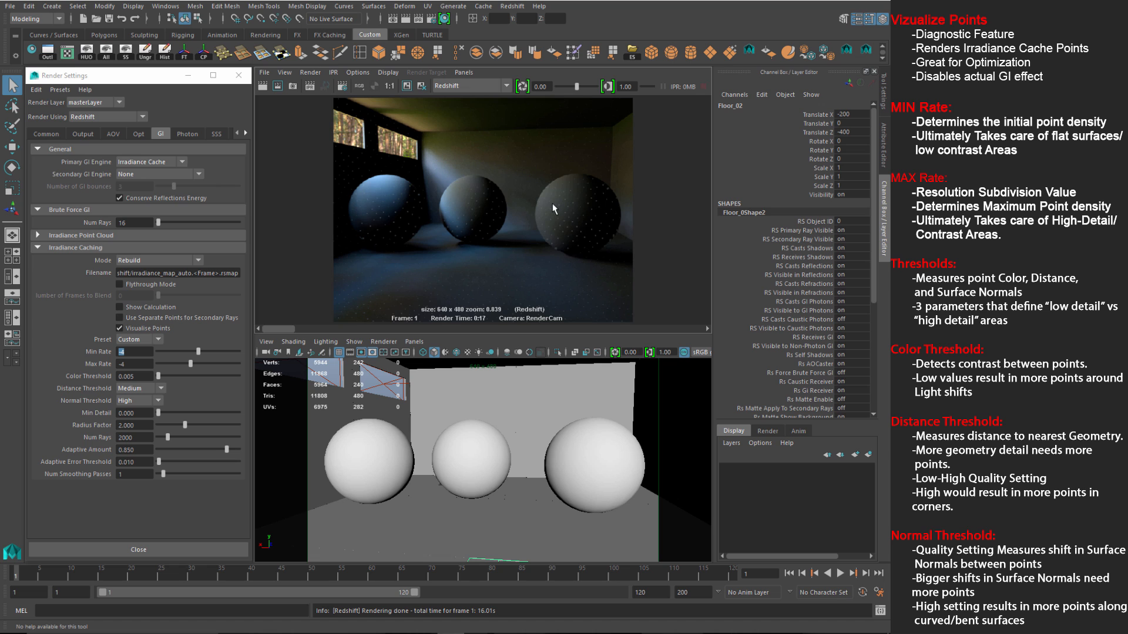
scroll(509, 218, up, 5)
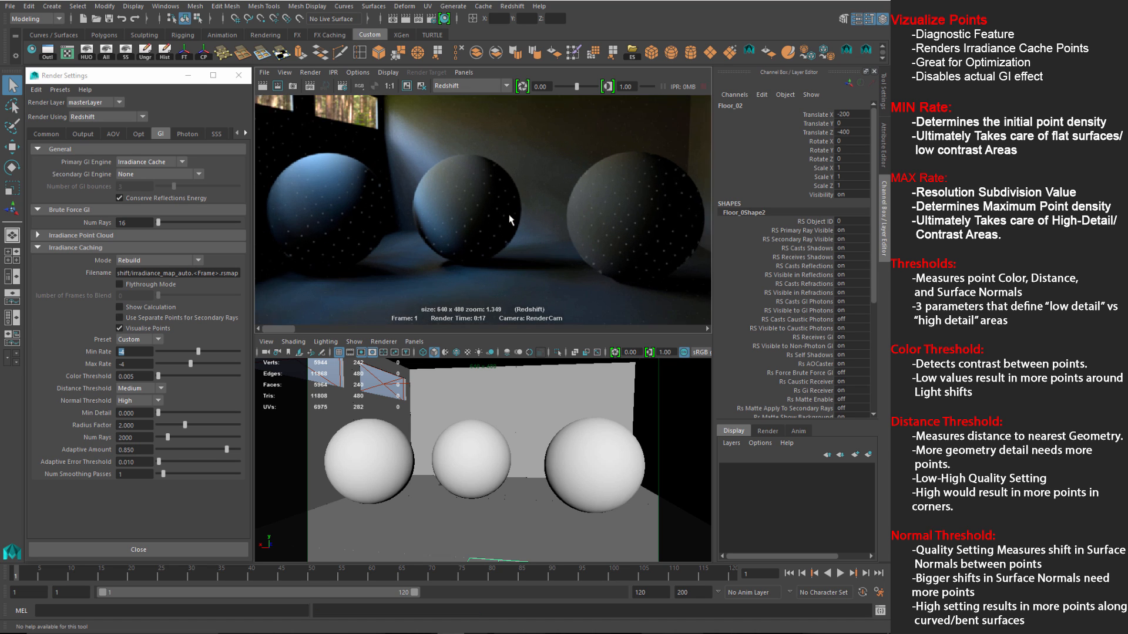
scroll(470, 230, down, 2)
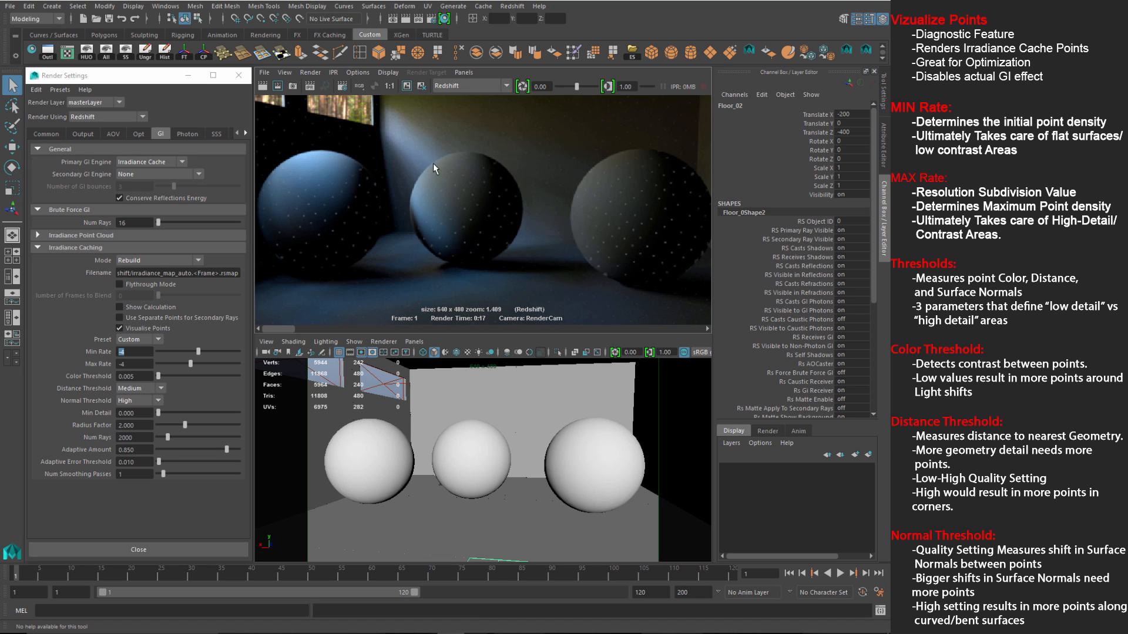
scroll(411, 200, down, 1)
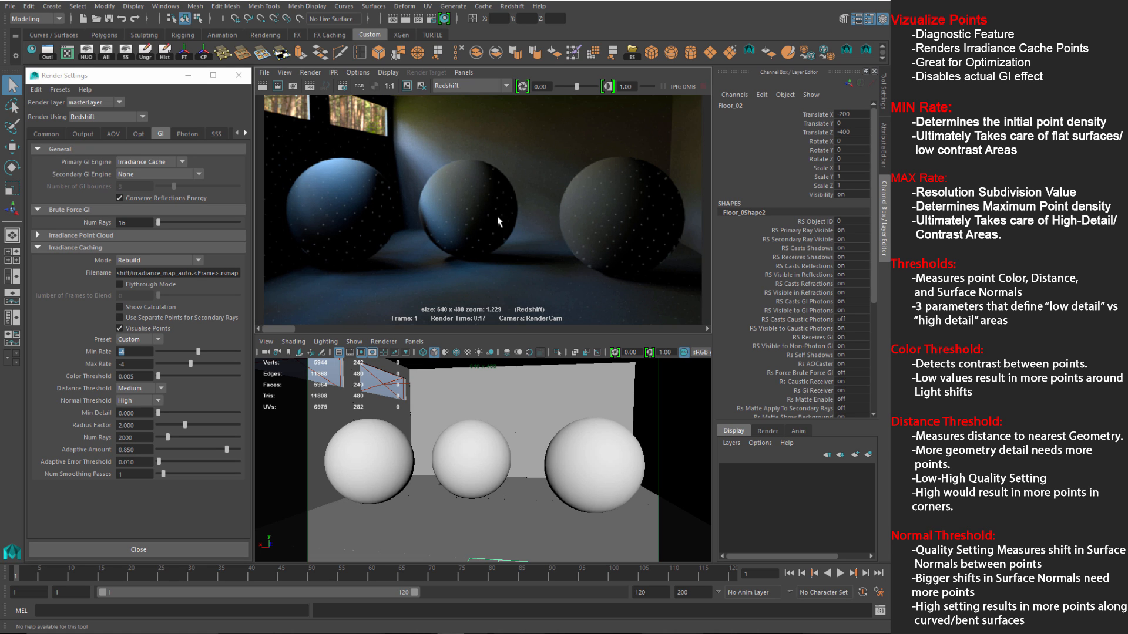
scroll(382, 202, down, 1)
scroll(391, 216, down, 1)
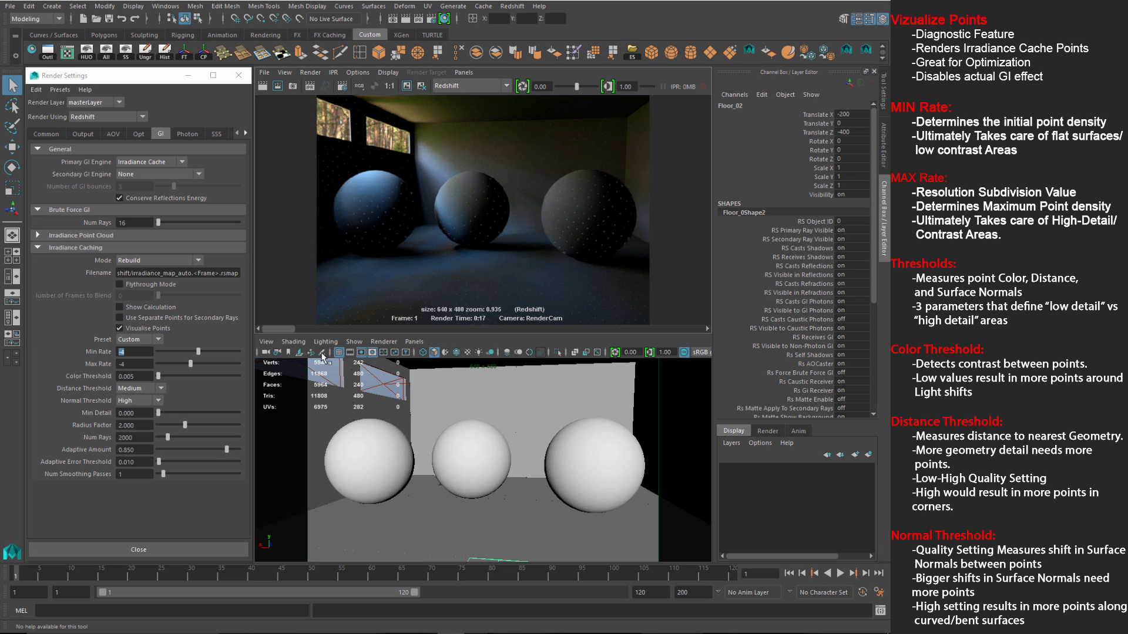
Step: Set Min Rate and Max Rate to -3 and re-render for denser cache points
click(137, 357)
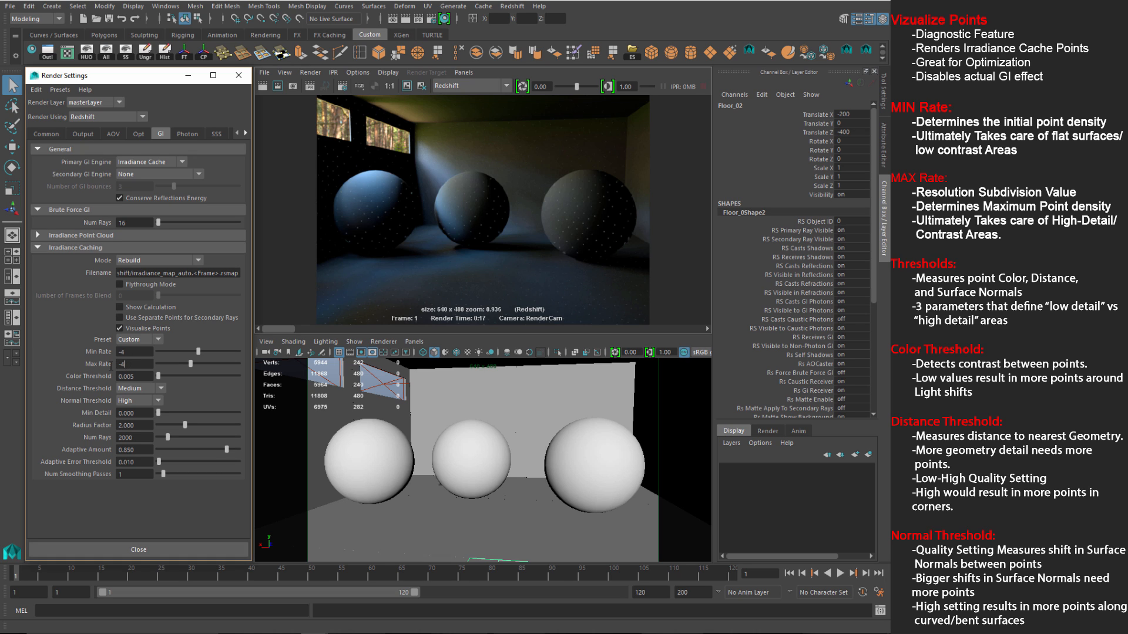
click(119, 352)
key(Tab)
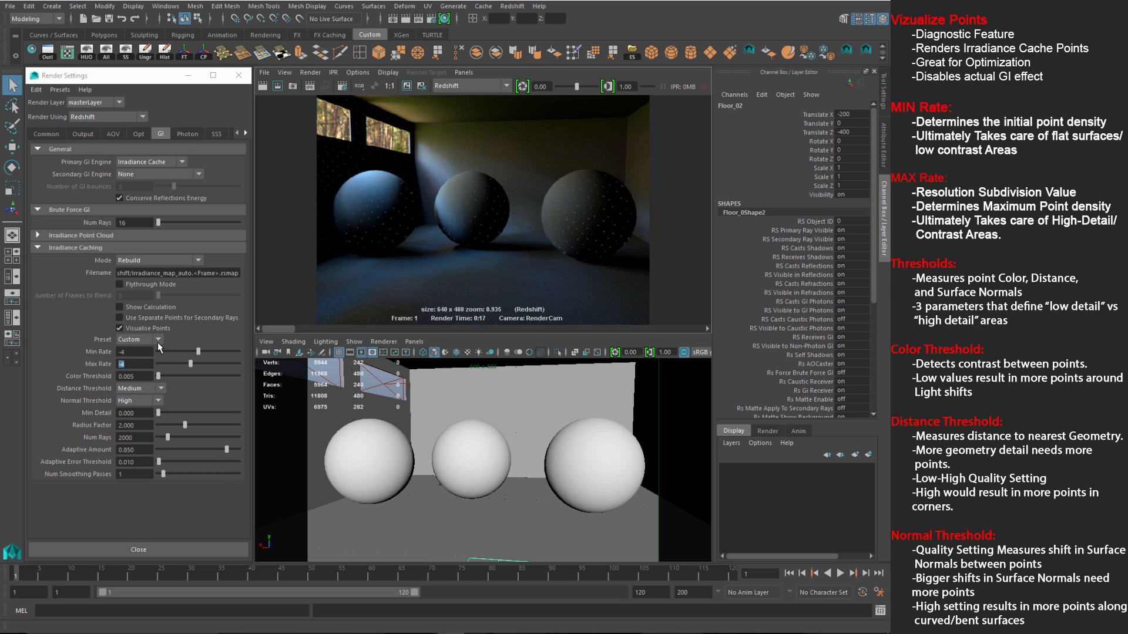
text(-3)
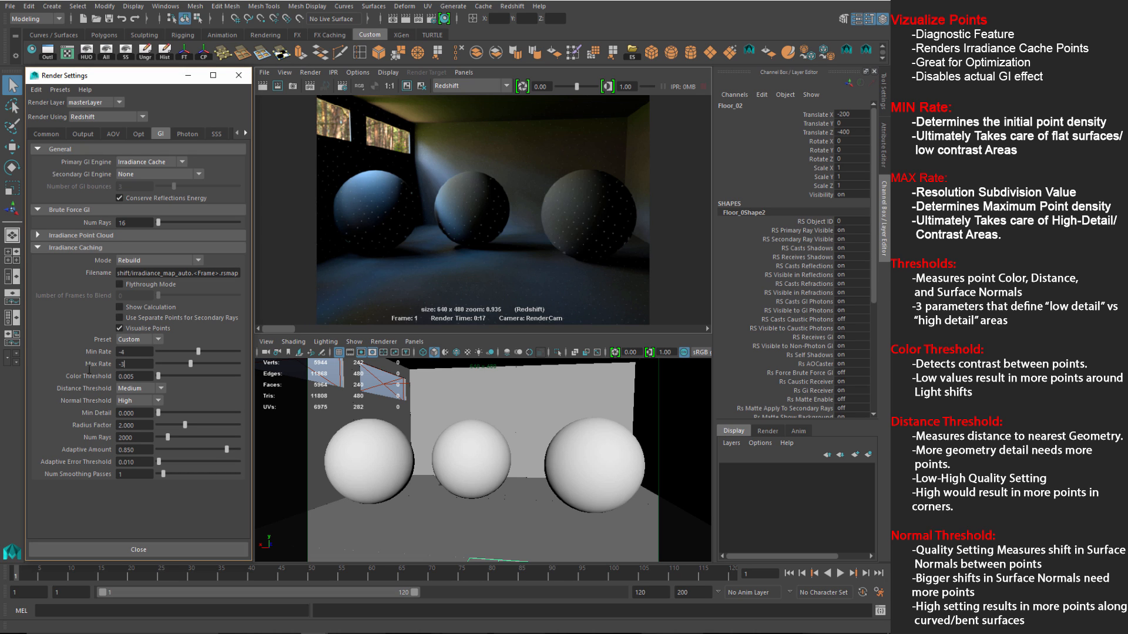
double_click(118, 353)
text(-3)
key(Return)
click(263, 86)
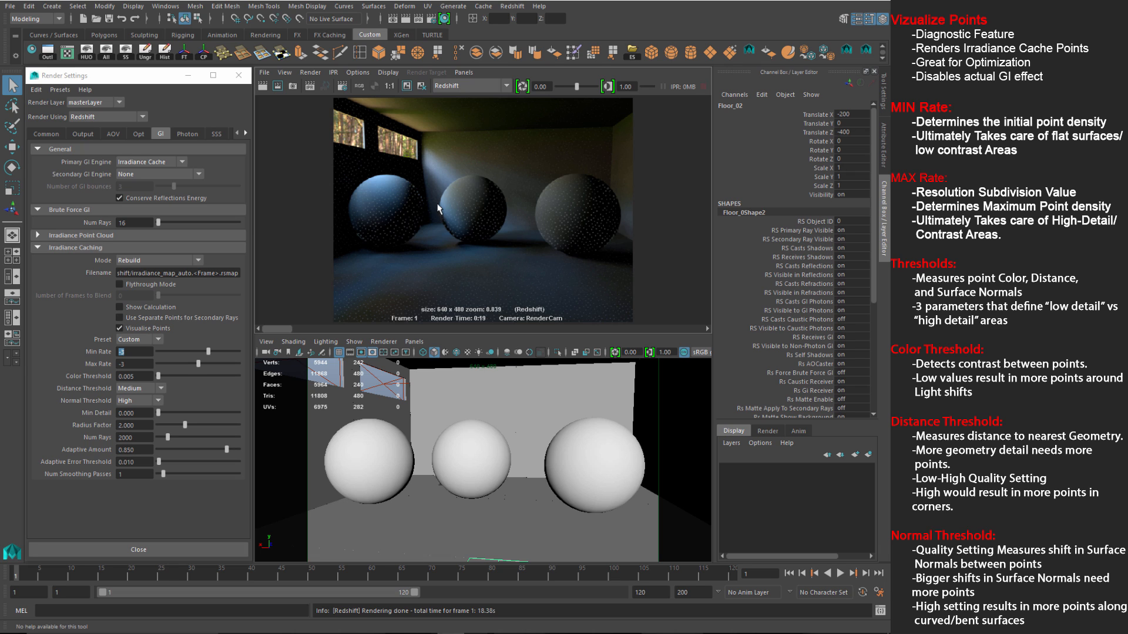
mouse_move(277, 328)
mouse_down()
mouse_move(297, 329)
mouse_move(272, 329)
mouse_up()
click(128, 352)
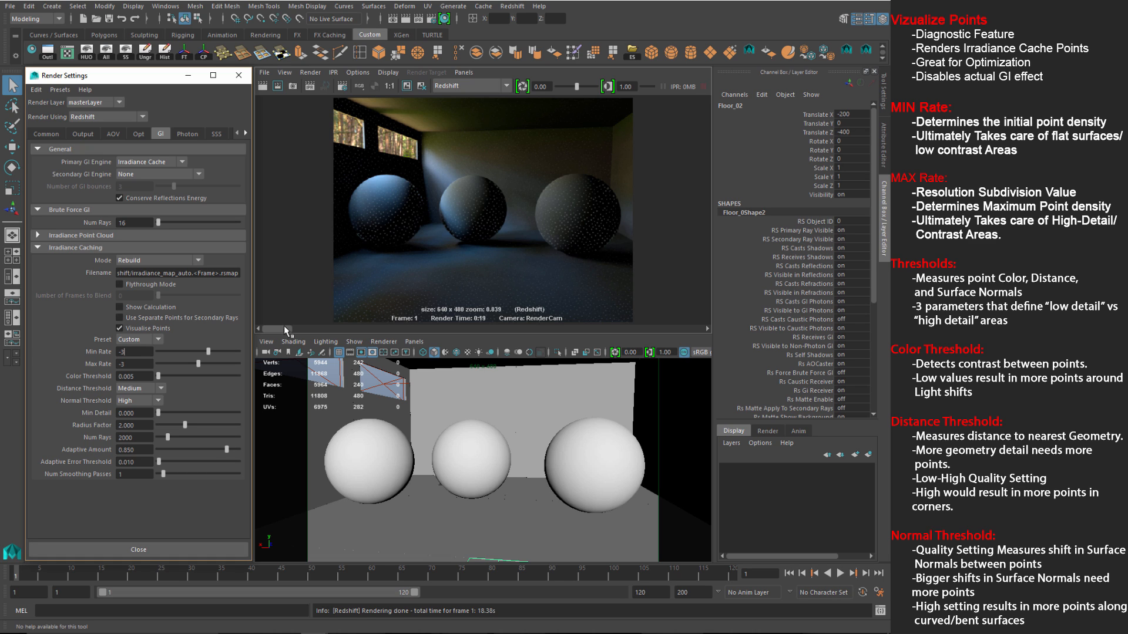
click(447, 240)
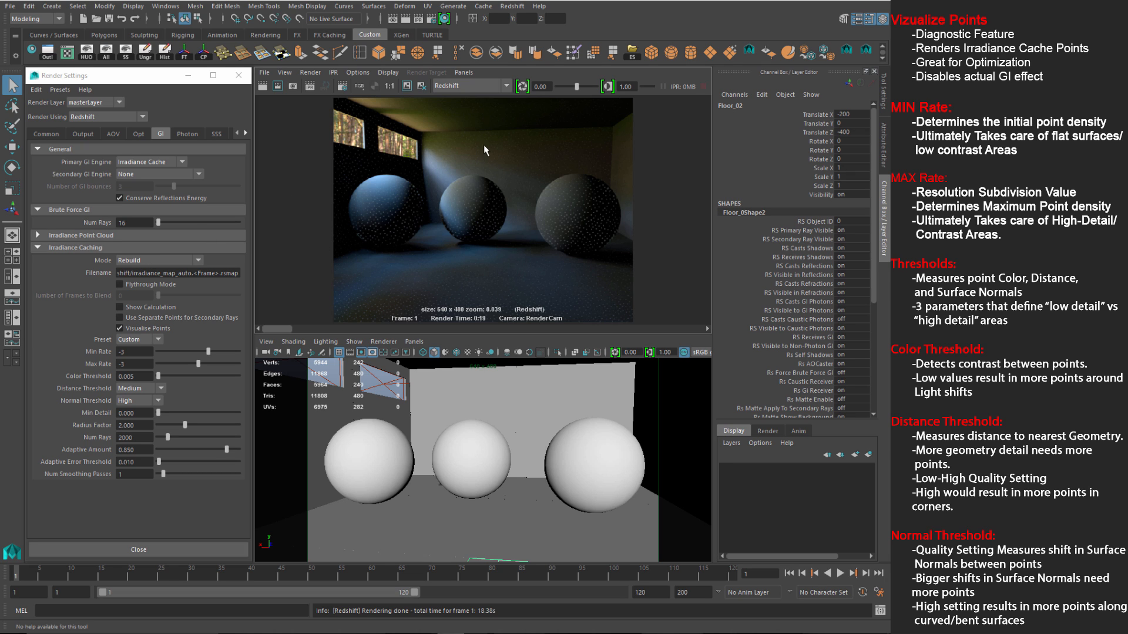
Step: Set Distance Threshold to Low and select the Min Rate value
click(135, 375)
click(147, 389)
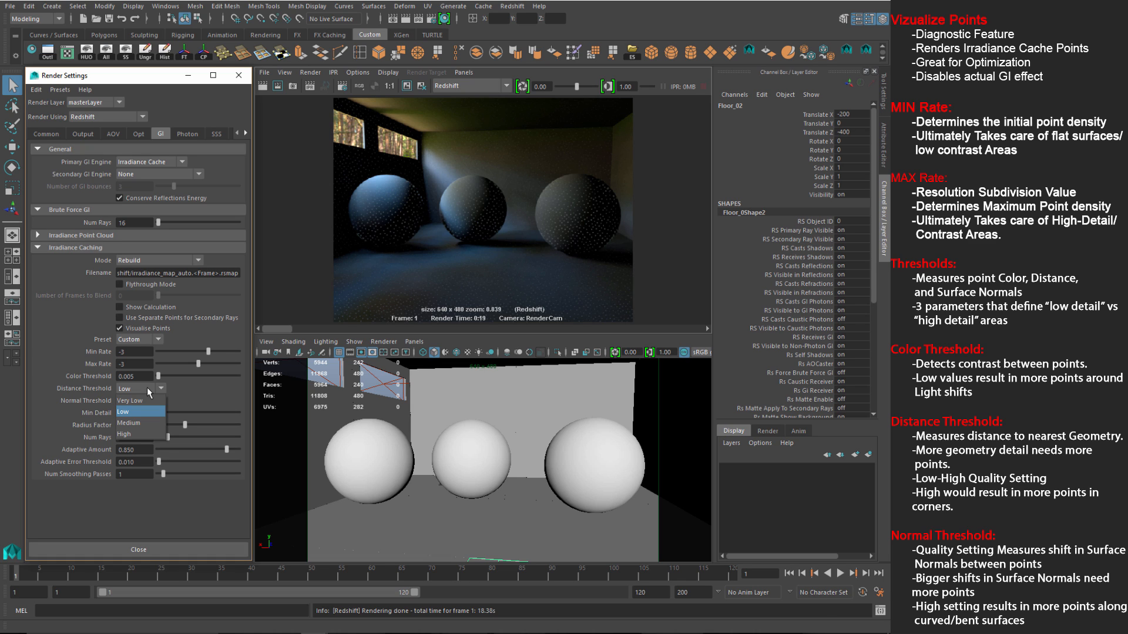
click(124, 434)
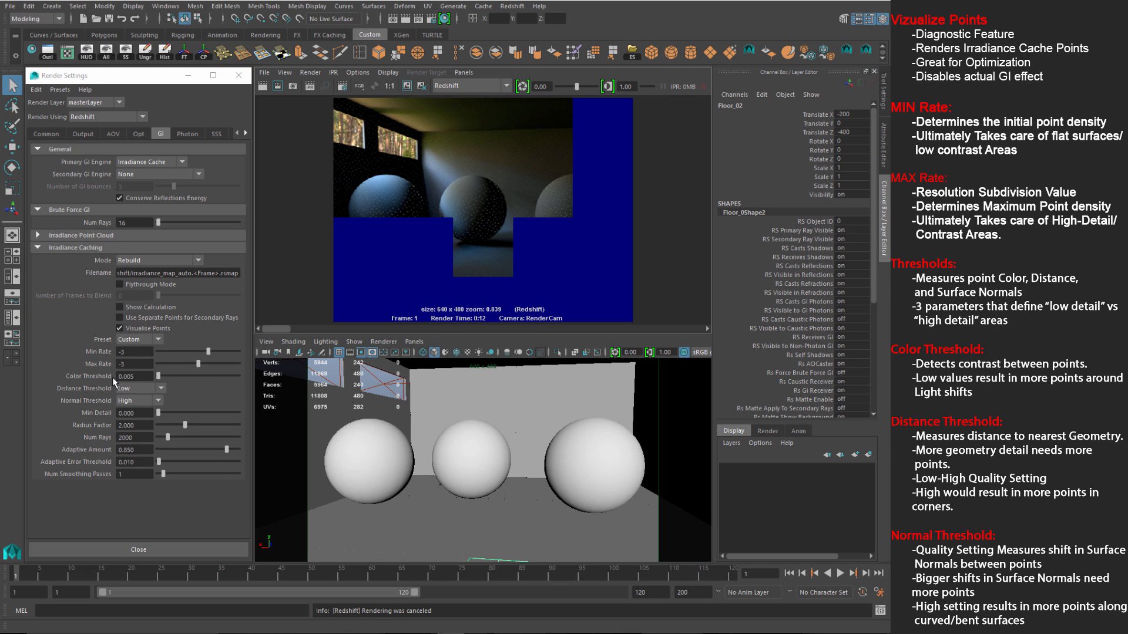
drag(127, 354, 99, 360)
Step: Set Max Rate to 0, keep the current image and re-render
key(Tab)
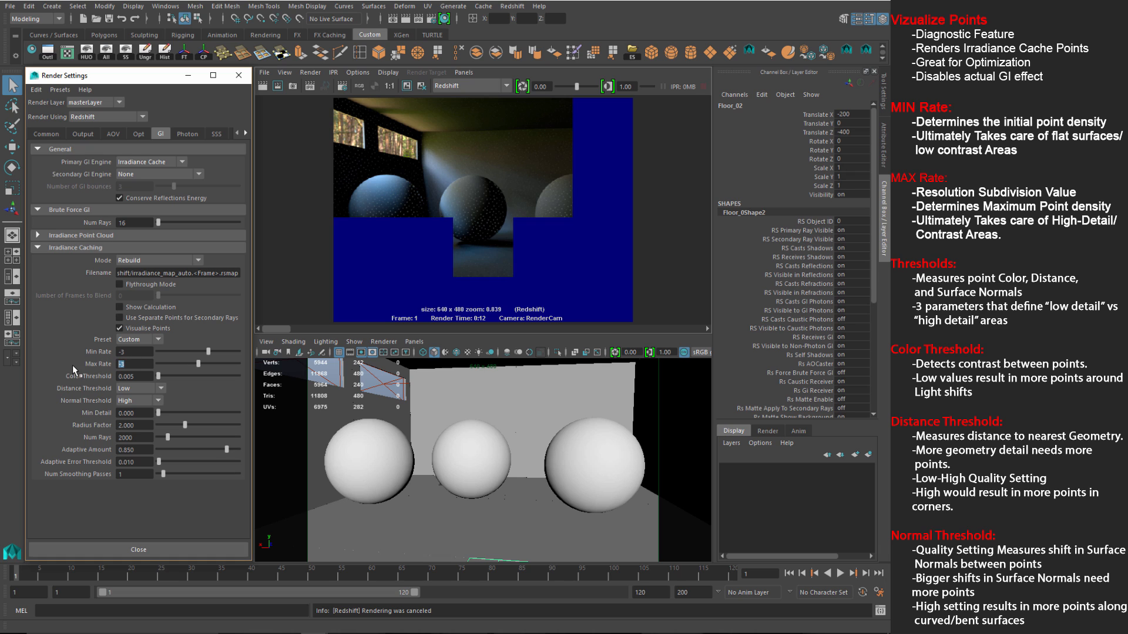
text(0)
key(Return)
click(407, 87)
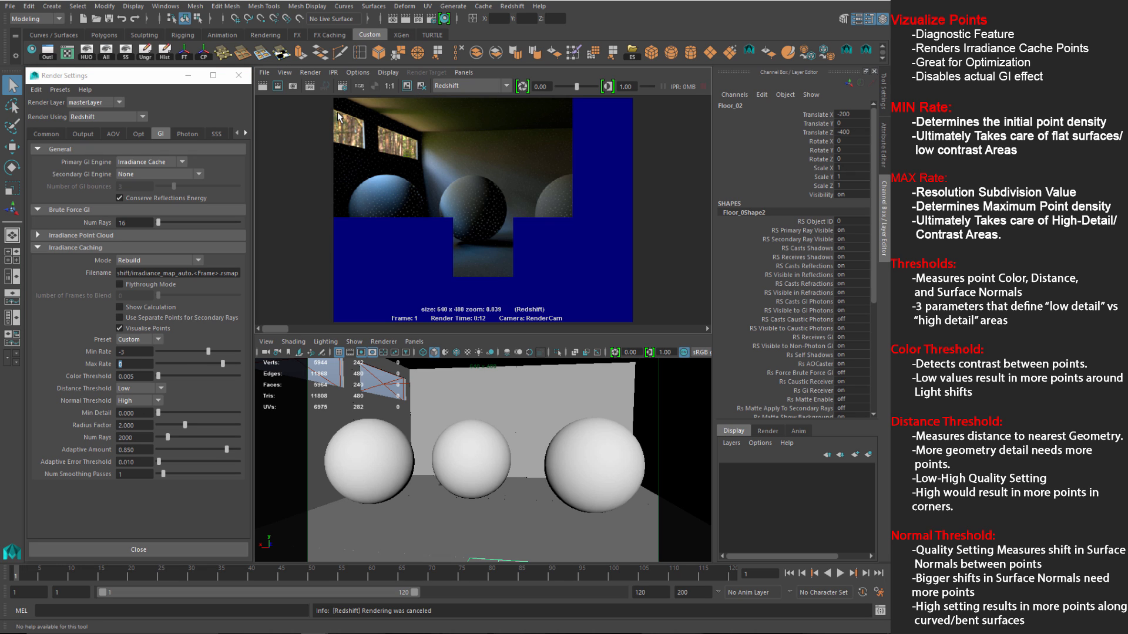
click(264, 87)
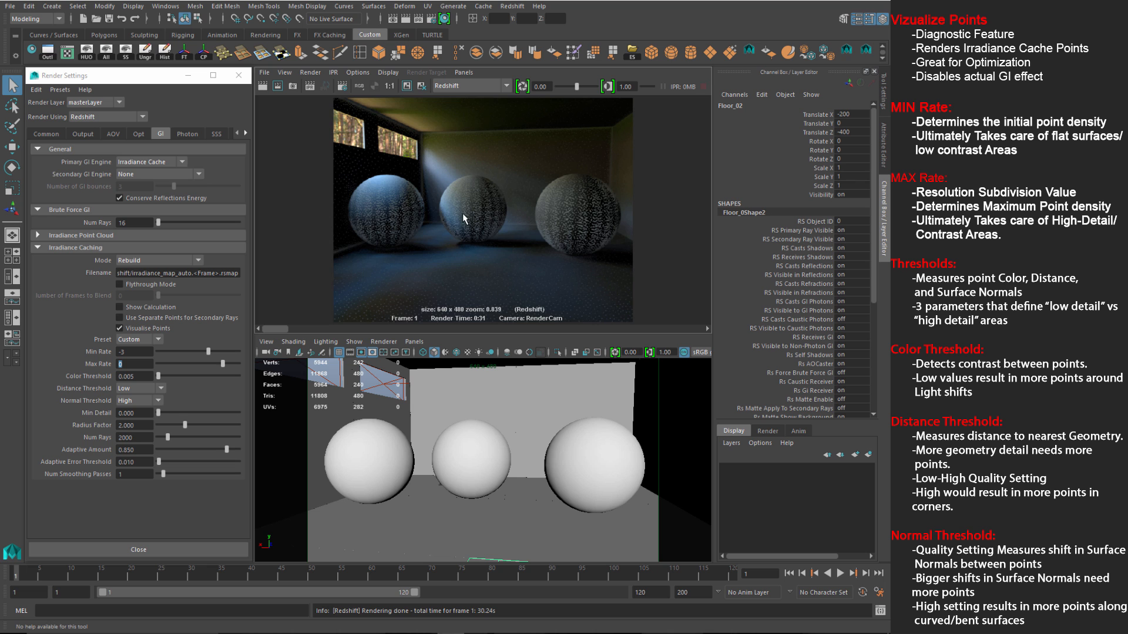
Step: Zoom and pan the Render View to inspect the dense cache points on all three spheres
alt+right_drag(463, 213, 634, 263)
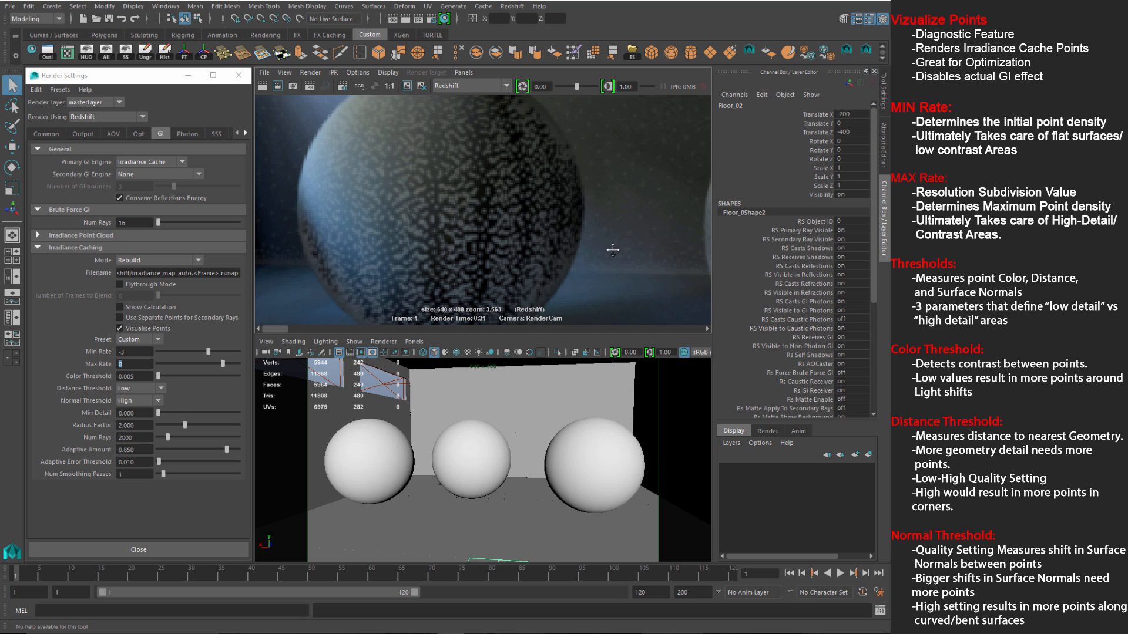
alt+middle_drag(612, 250, 412, 233)
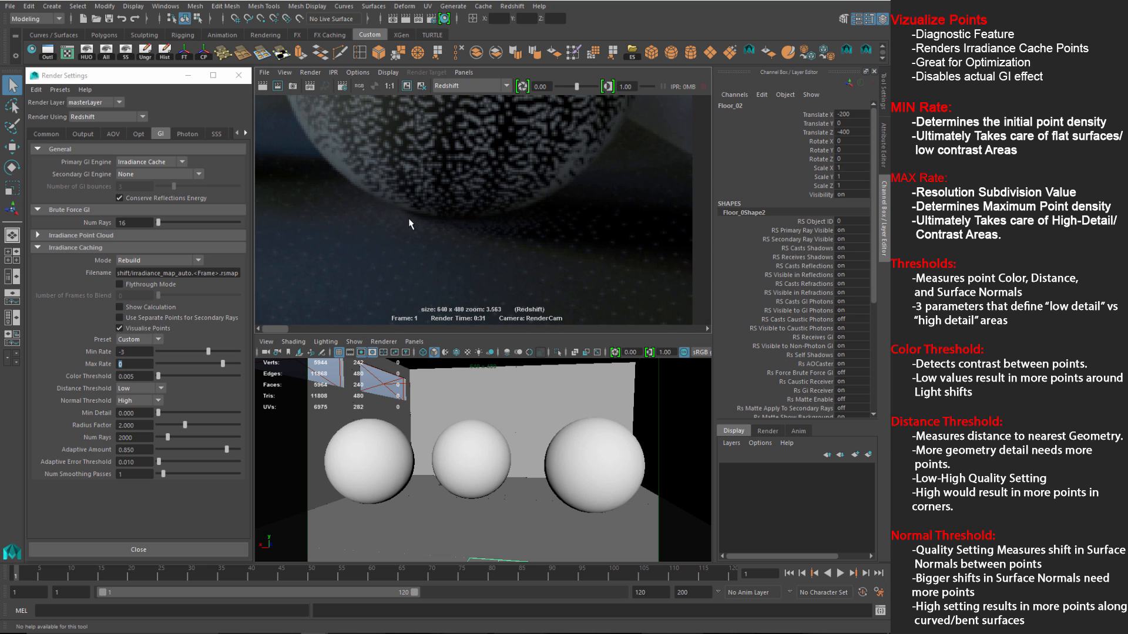
alt+right_drag(408, 218, 343, 241)
alt+middle_drag(343, 241, 427, 257)
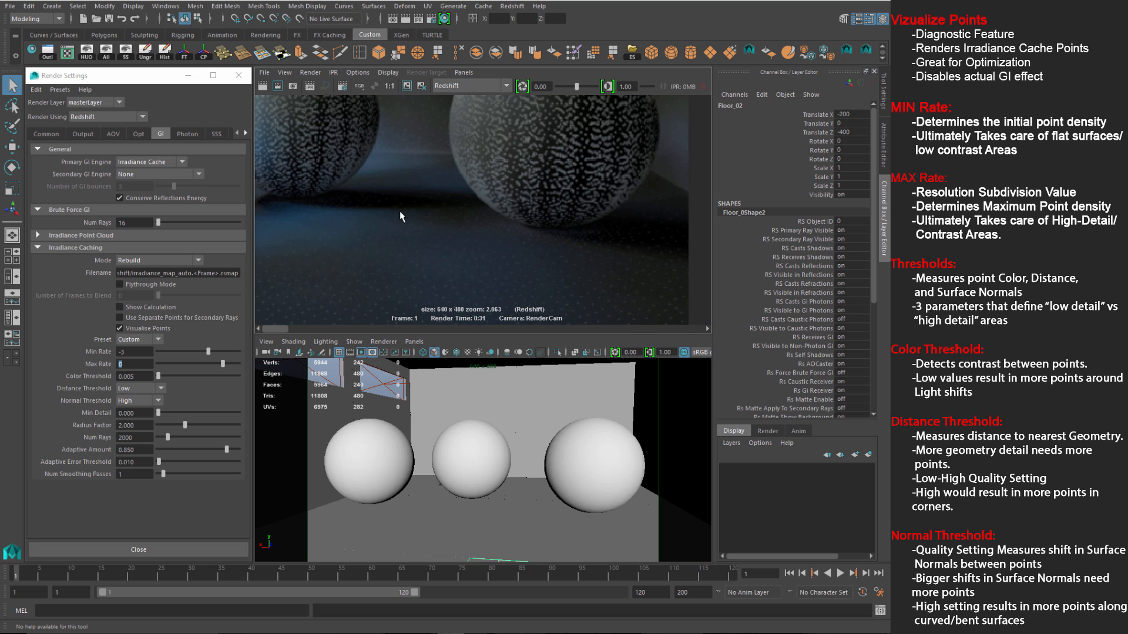
alt+right_drag(400, 212, 353, 198)
alt+middle_drag(352, 199, 426, 210)
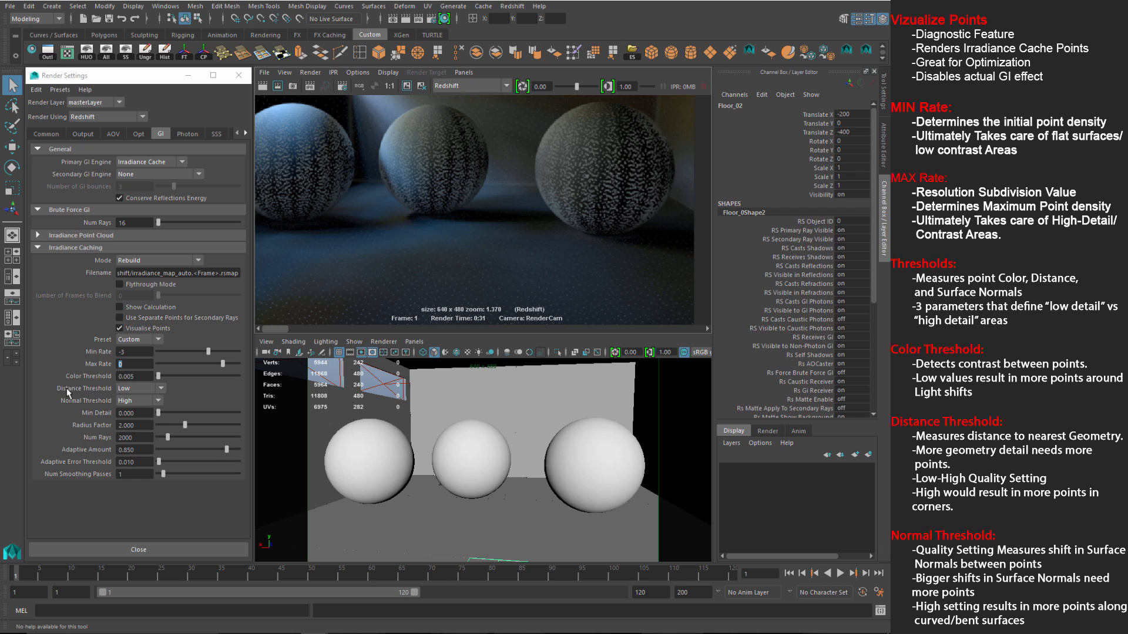
Step: Set Distance Threshold to High, keep the current image and re-render
click(126, 389)
click(131, 434)
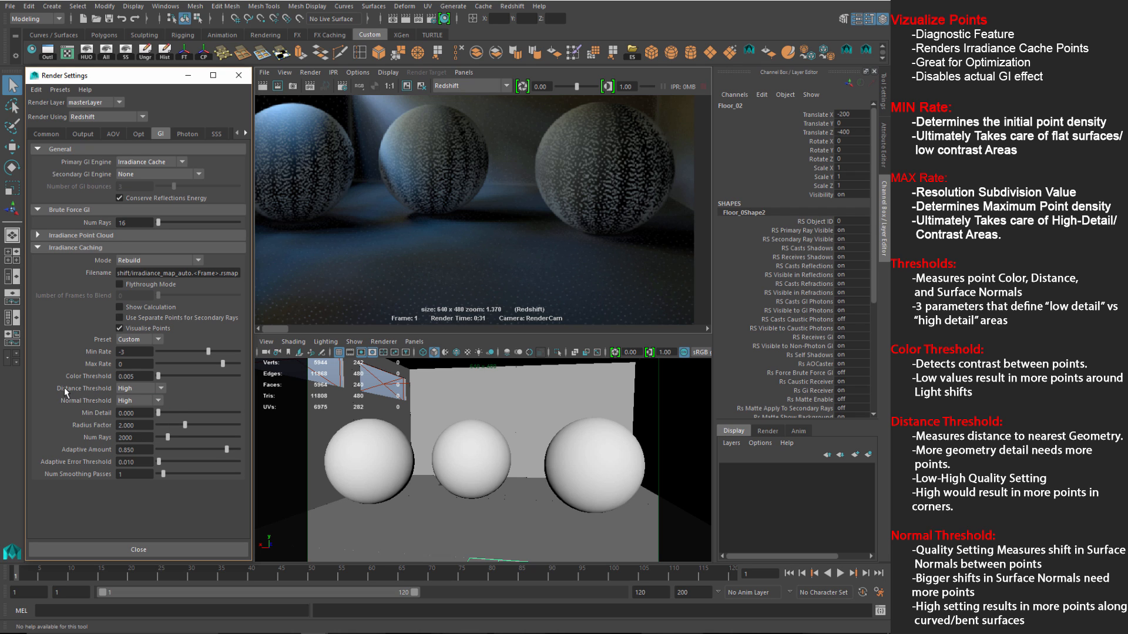
click(405, 86)
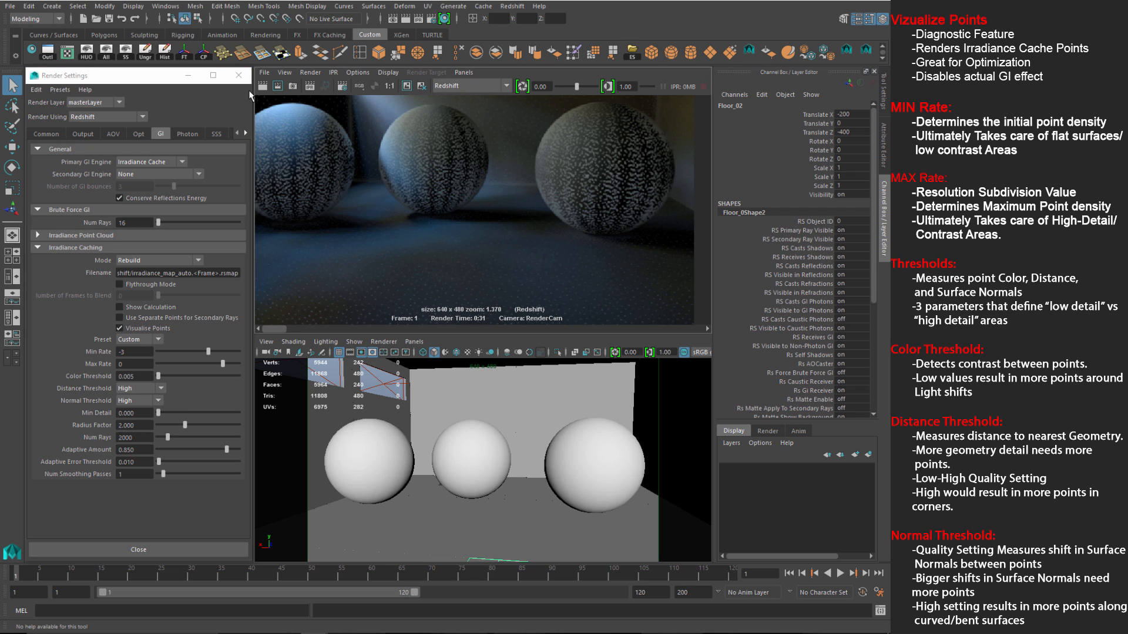
click(262, 87)
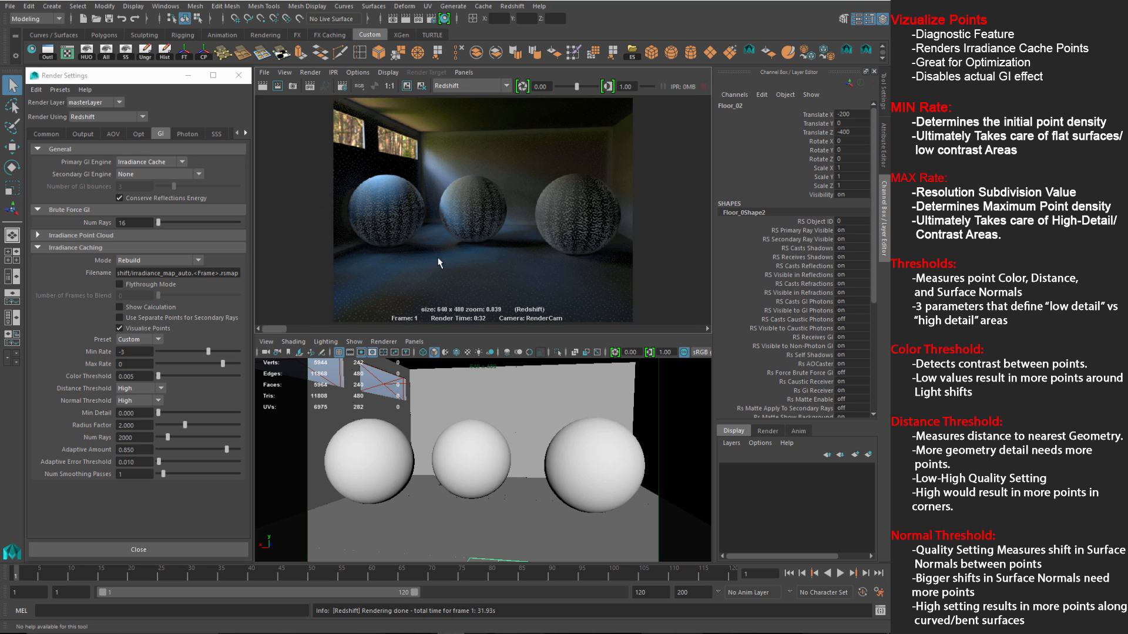
Step: Zoom and pan the Render View to inspect each sphere's cache points
scroll(443, 258, up, 5)
drag(273, 328, 294, 329)
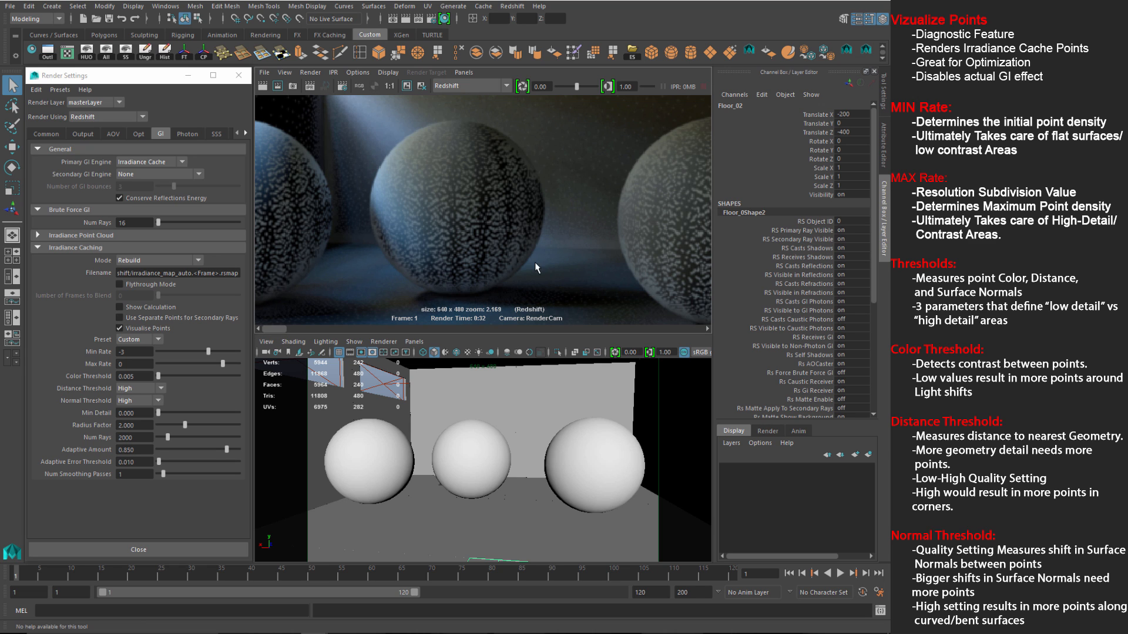
alt+middle_drag(519, 213, 428, 178)
alt+middle_drag(442, 250, 380, 234)
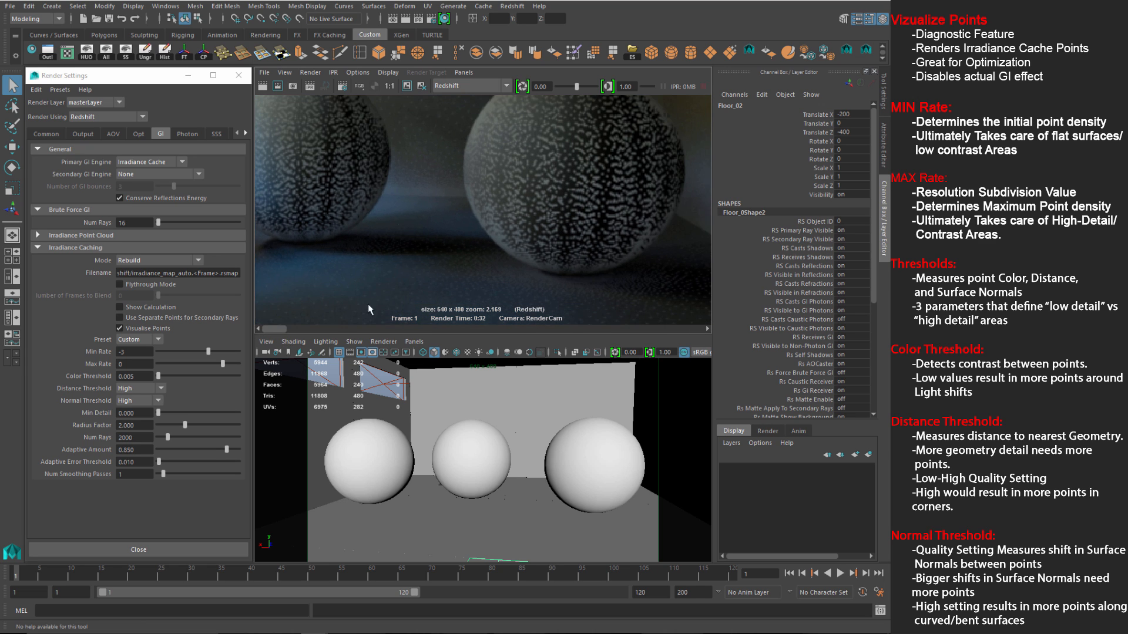
alt+middle_drag(297, 306, 444, 281)
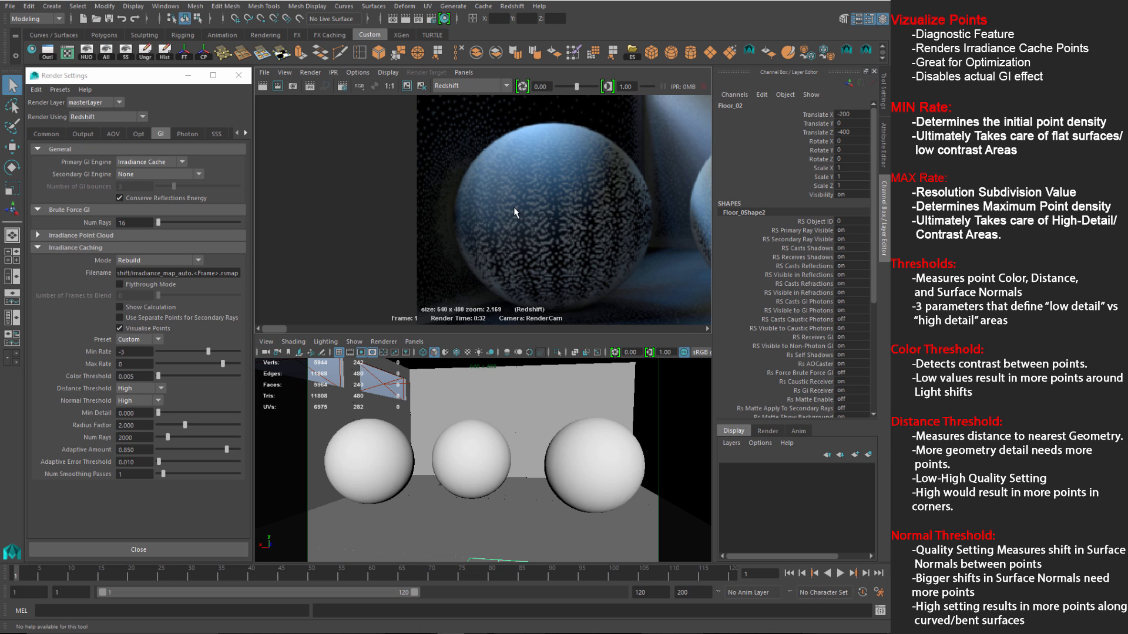
alt+middle_drag(643, 190, 458, 197)
Step: Pan the render to show the right sphere, then set Distance Threshold to Medium
scroll(481, 191, down, 3)
alt+middle_drag(561, 233, 497, 231)
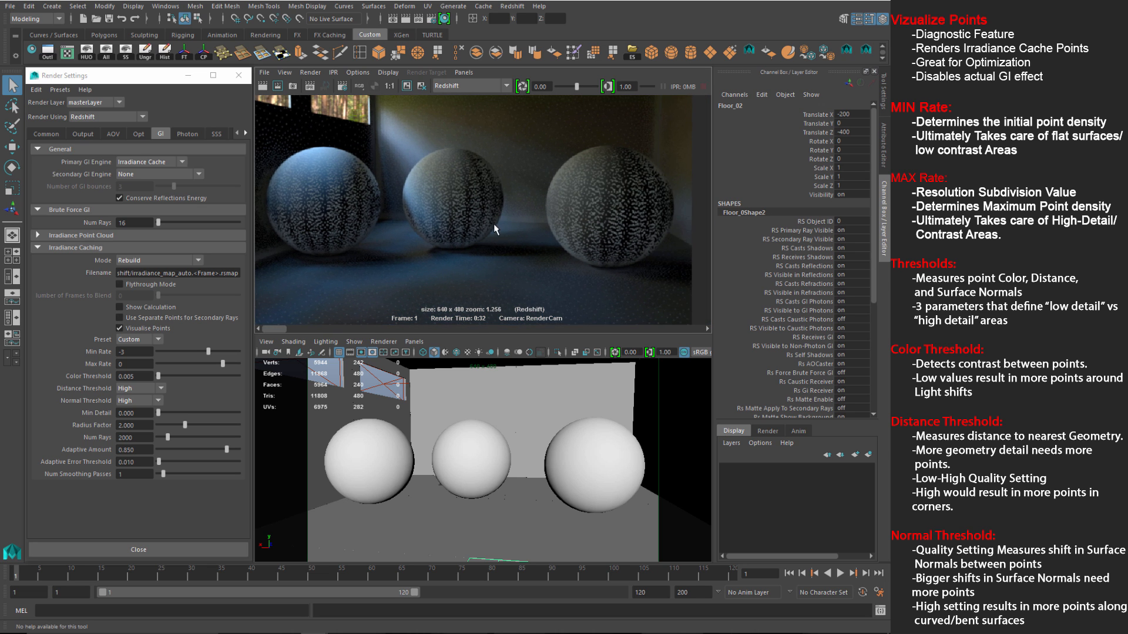
click(128, 387)
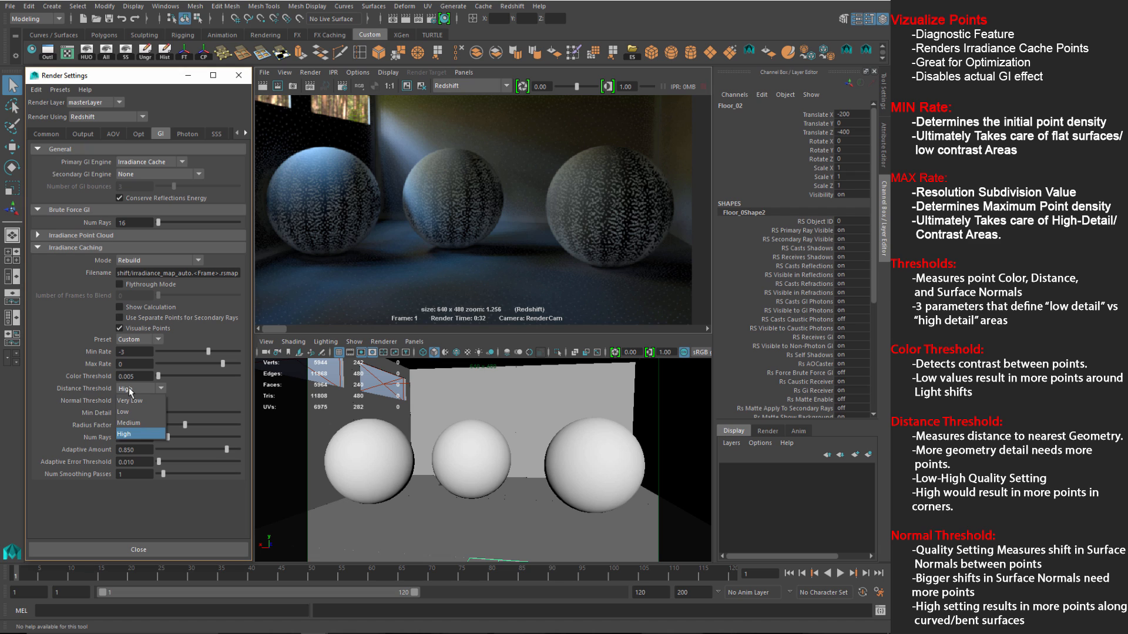
click(129, 423)
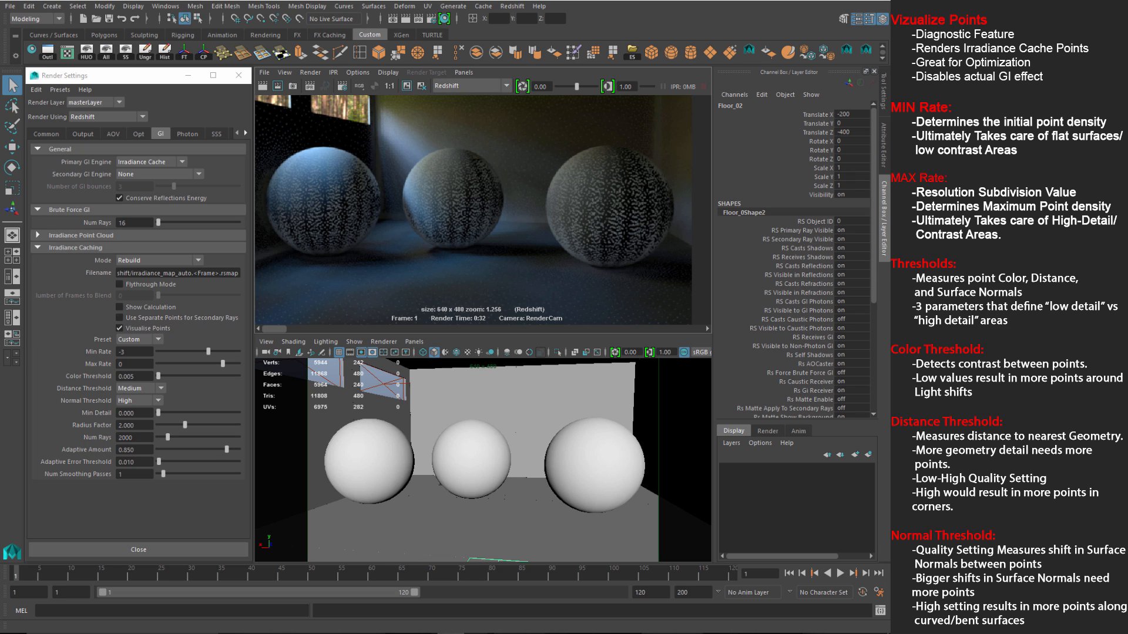
Step: Set Normal Threshold to Low, keep the current image and re-render
click(134, 401)
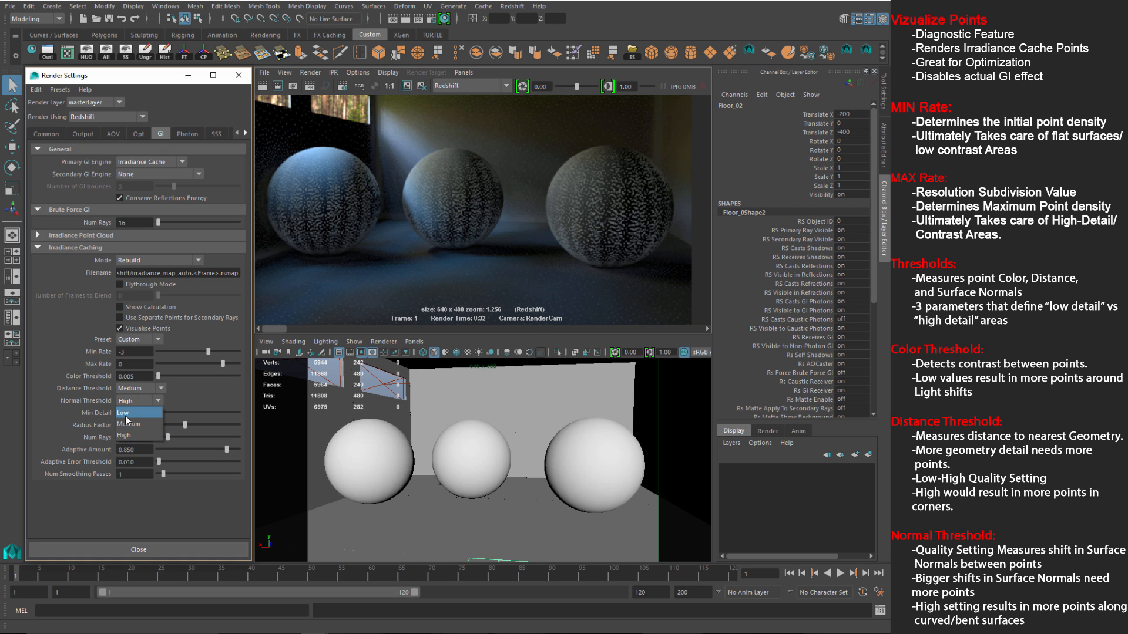
click(126, 436)
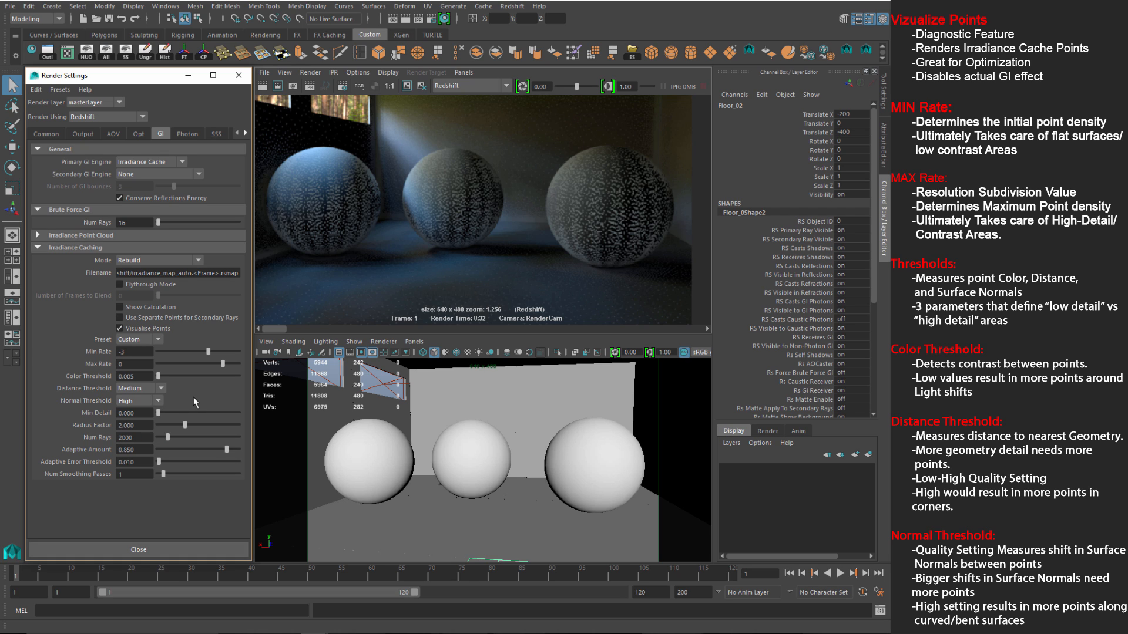
click(158, 402)
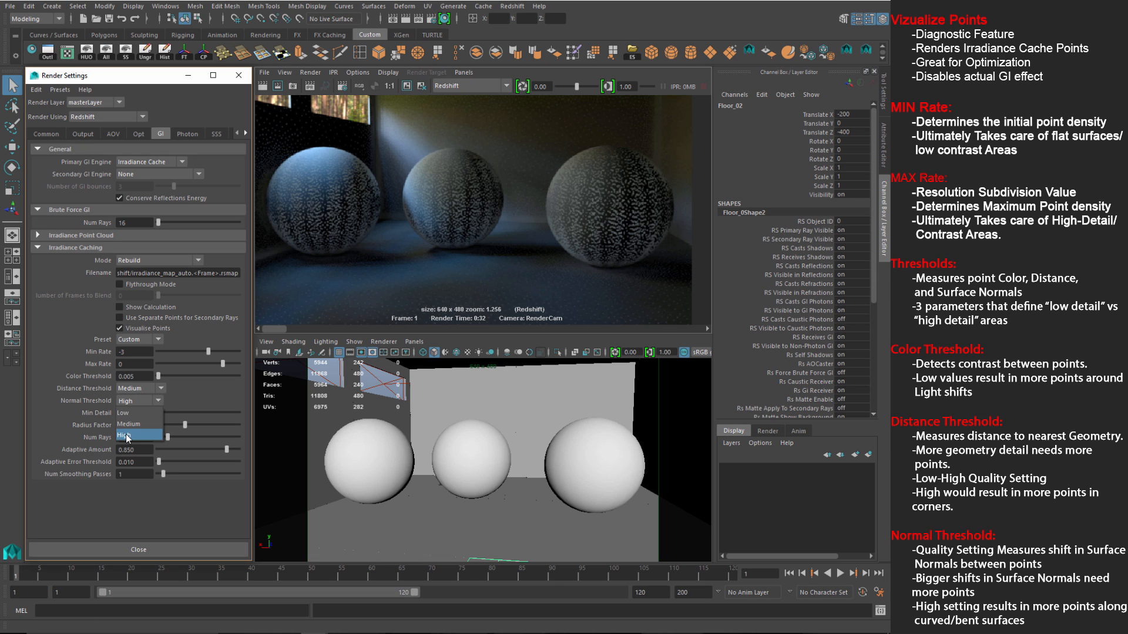
click(174, 402)
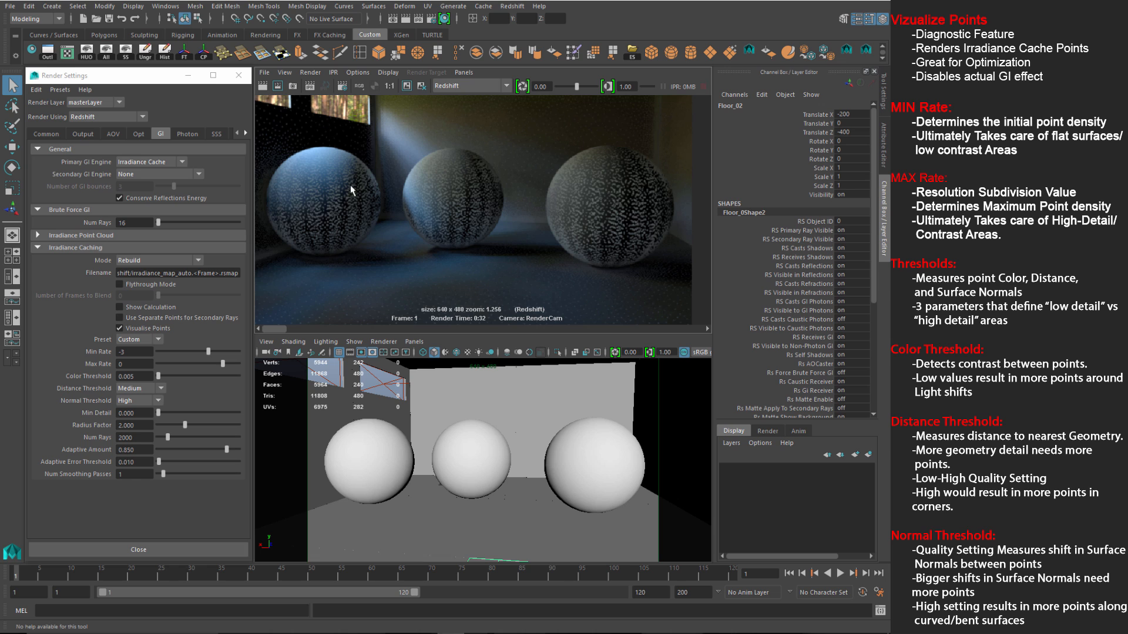
scroll(391, 236, down, 2)
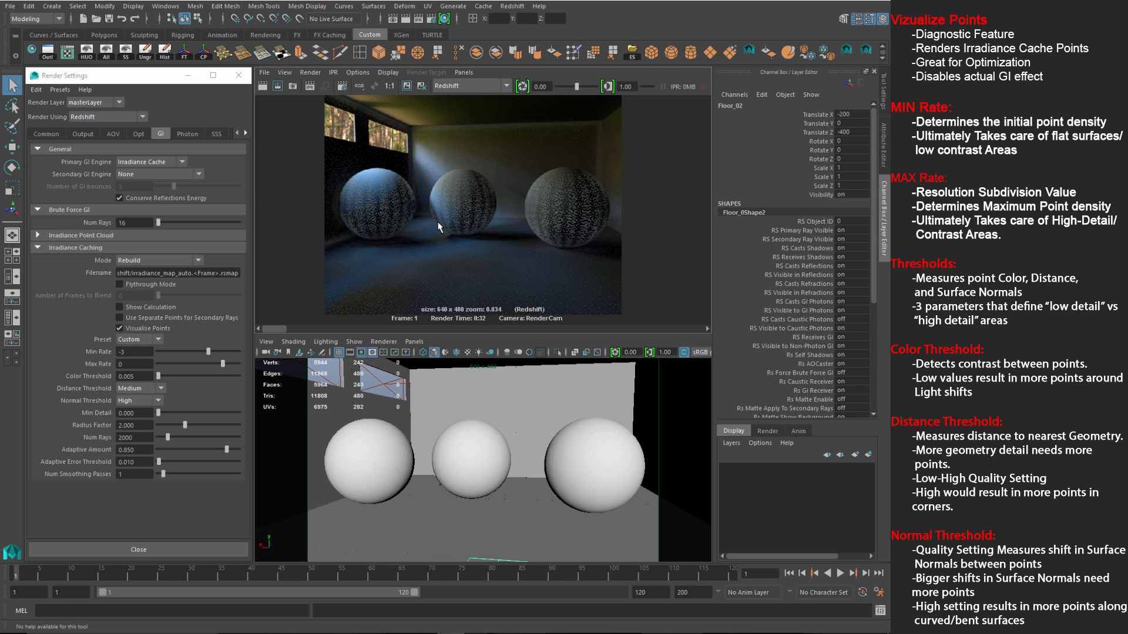
click(134, 401)
click(126, 412)
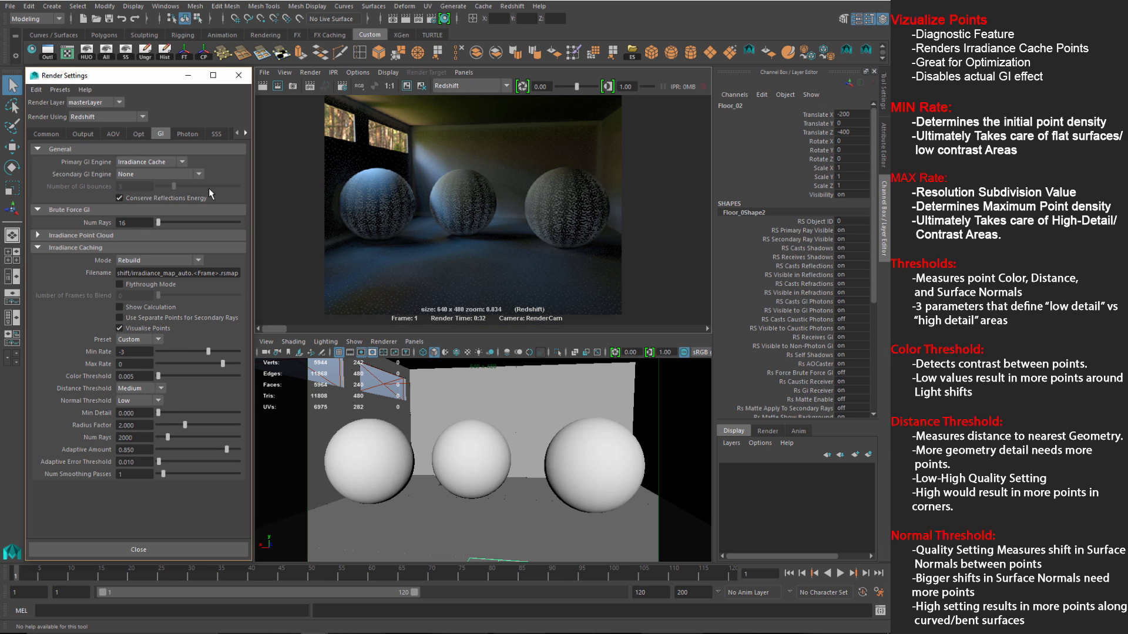
click(406, 88)
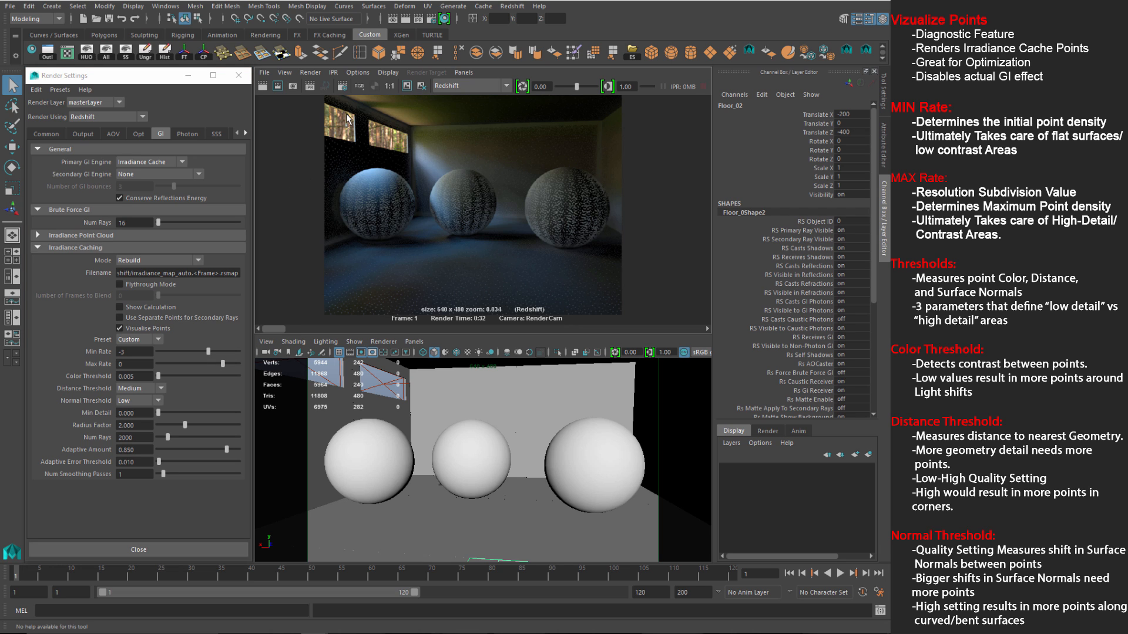
click(266, 87)
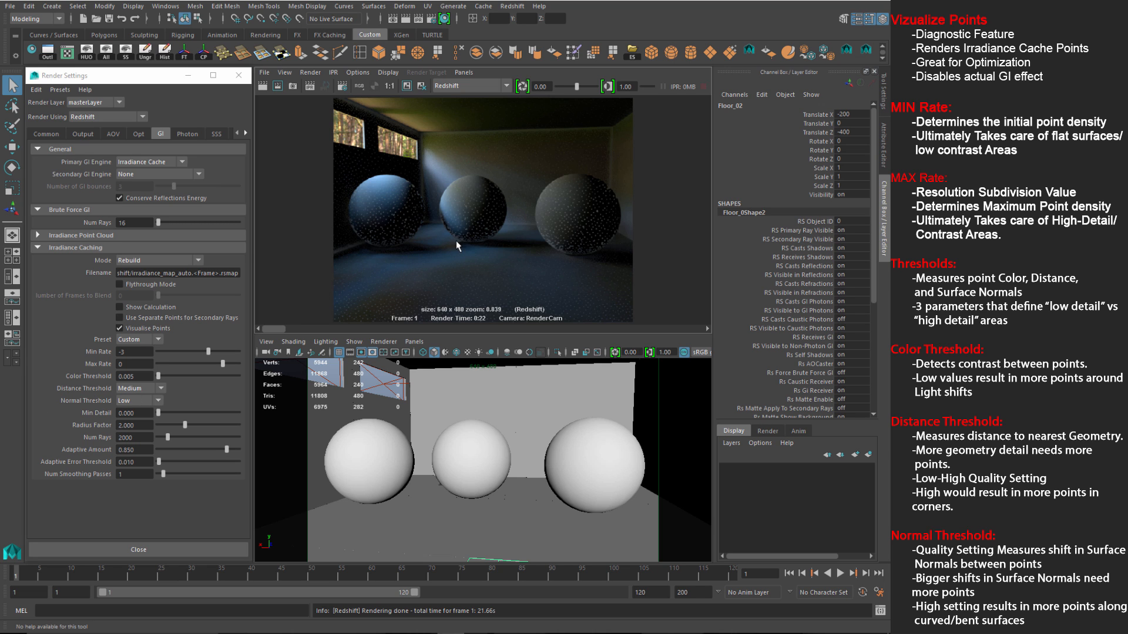
scroll(456, 241, up, 5)
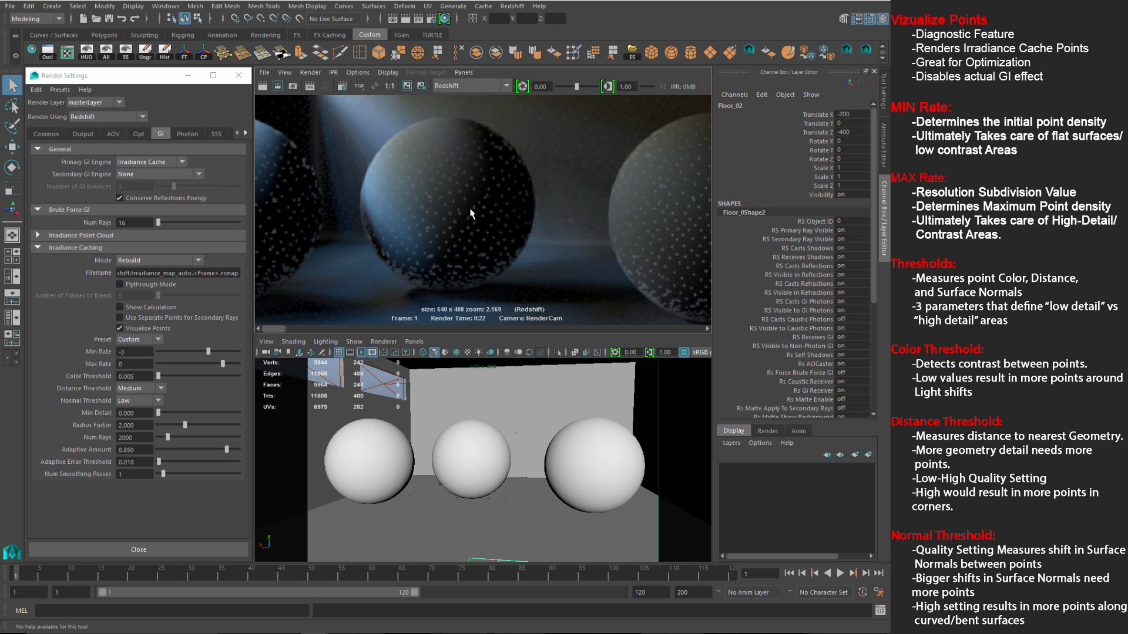
alt+middle_drag(423, 301, 395, 228)
alt+middle_drag(488, 263, 360, 257)
alt+middle_drag(561, 112, 535, 181)
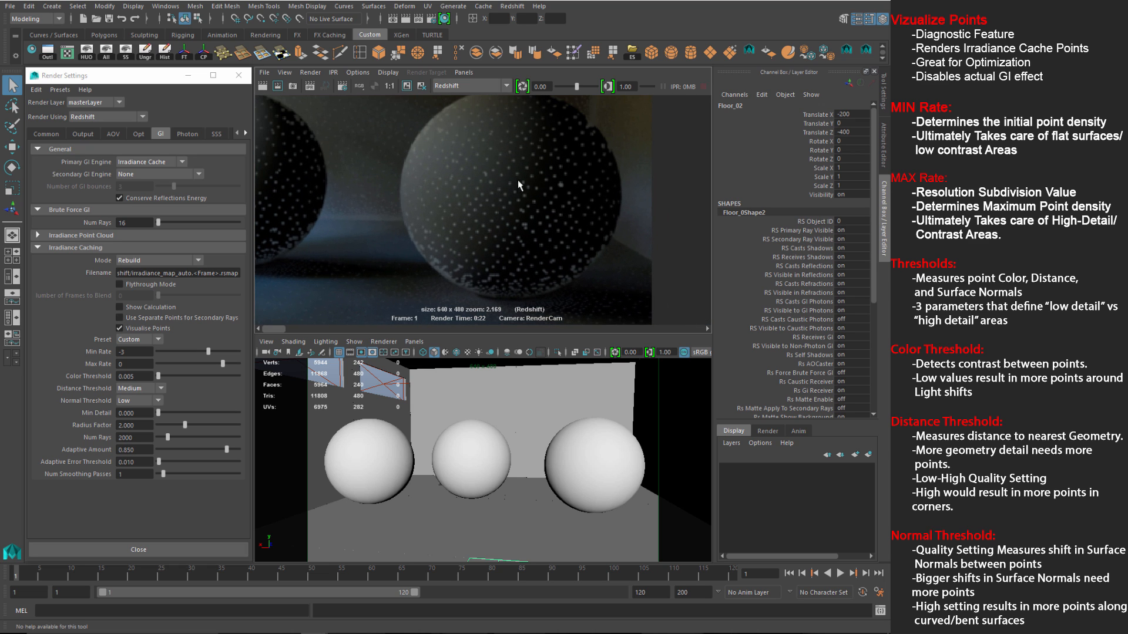
alt+middle_drag(516, 235, 498, 70)
alt+middle_drag(462, 194, 435, 317)
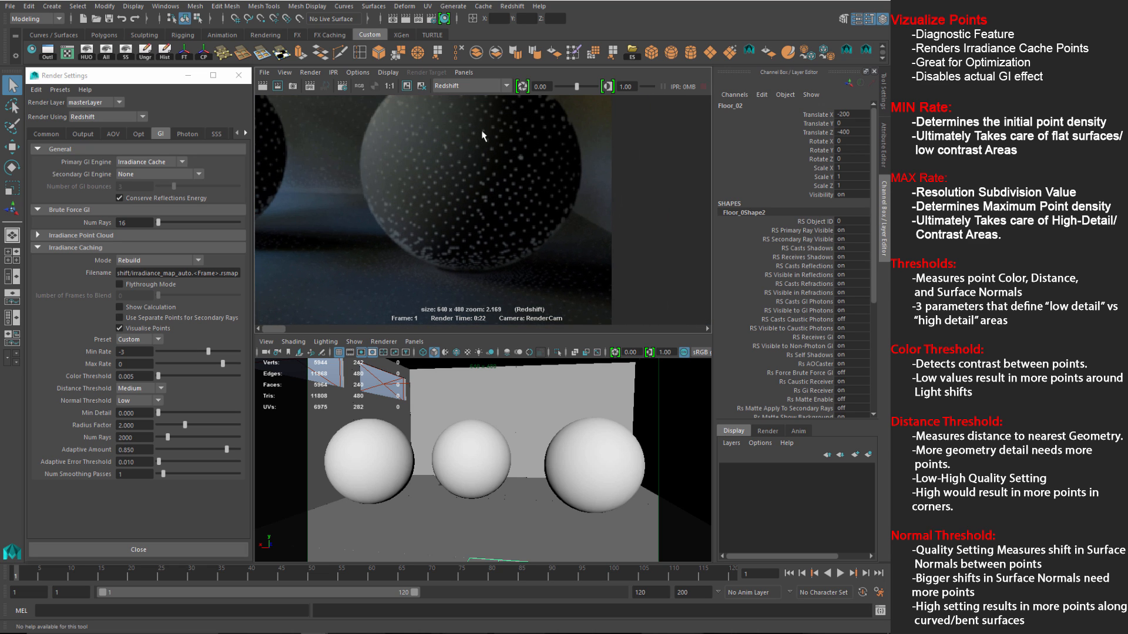
scroll(517, 166, down, 4)
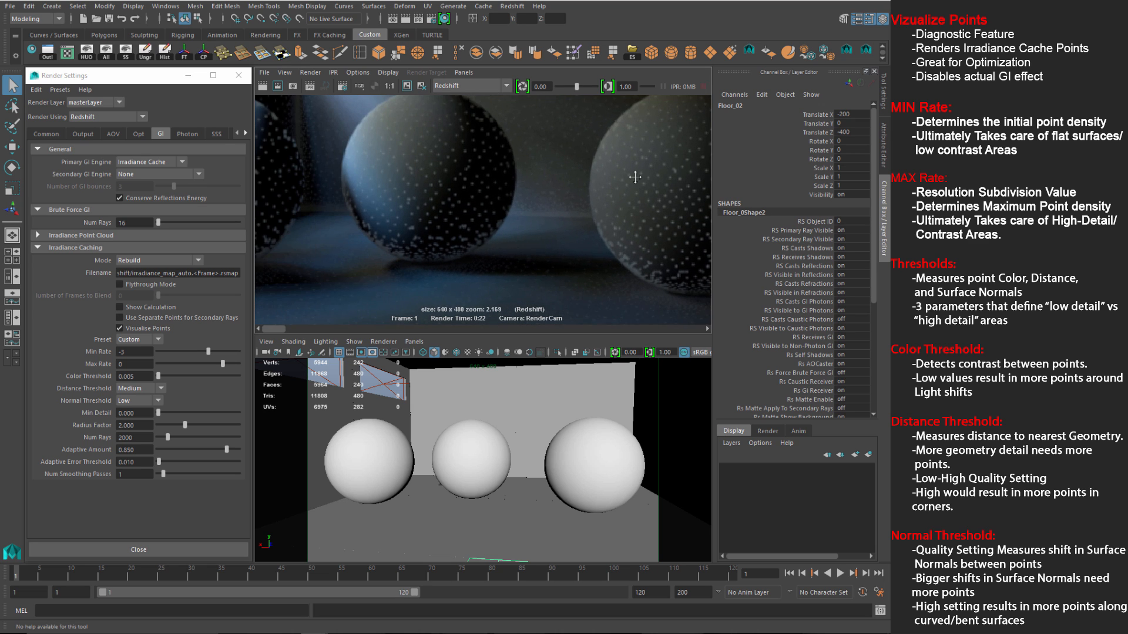
scroll(496, 196, down, 4)
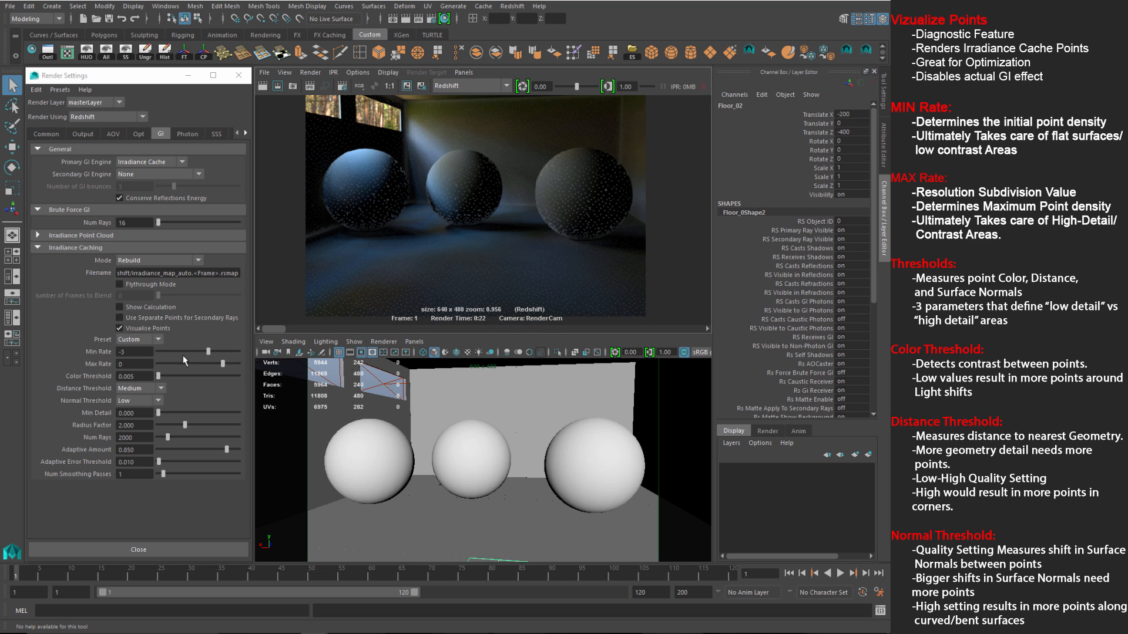
Step: Set Normal Threshold back to High, keep the current image and re-render
click(131, 402)
click(131, 438)
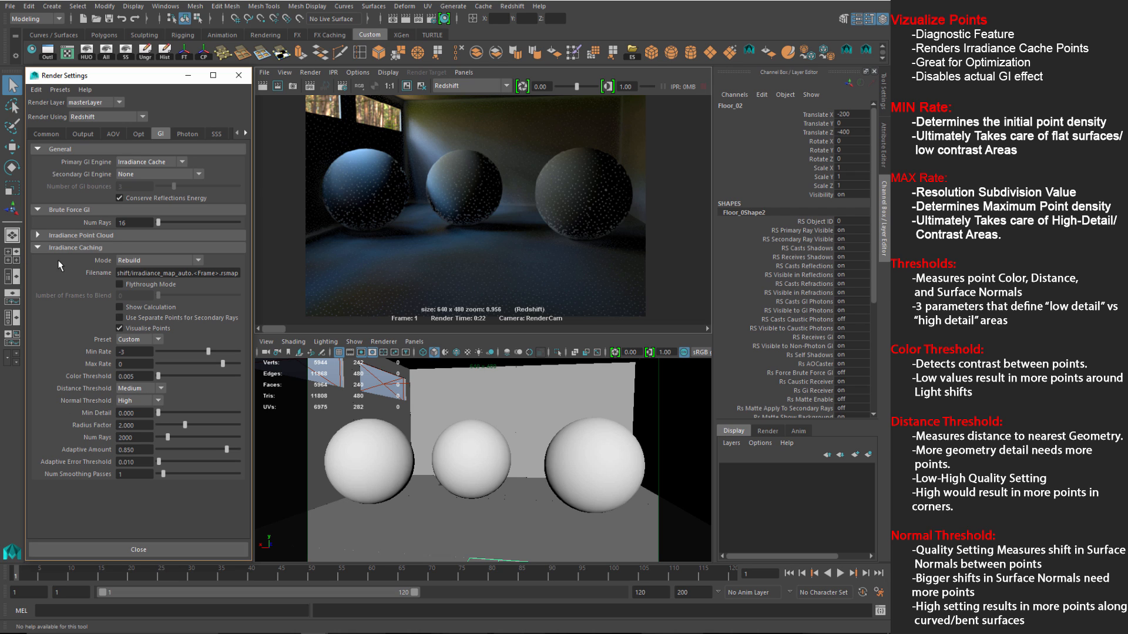
click(407, 88)
click(293, 87)
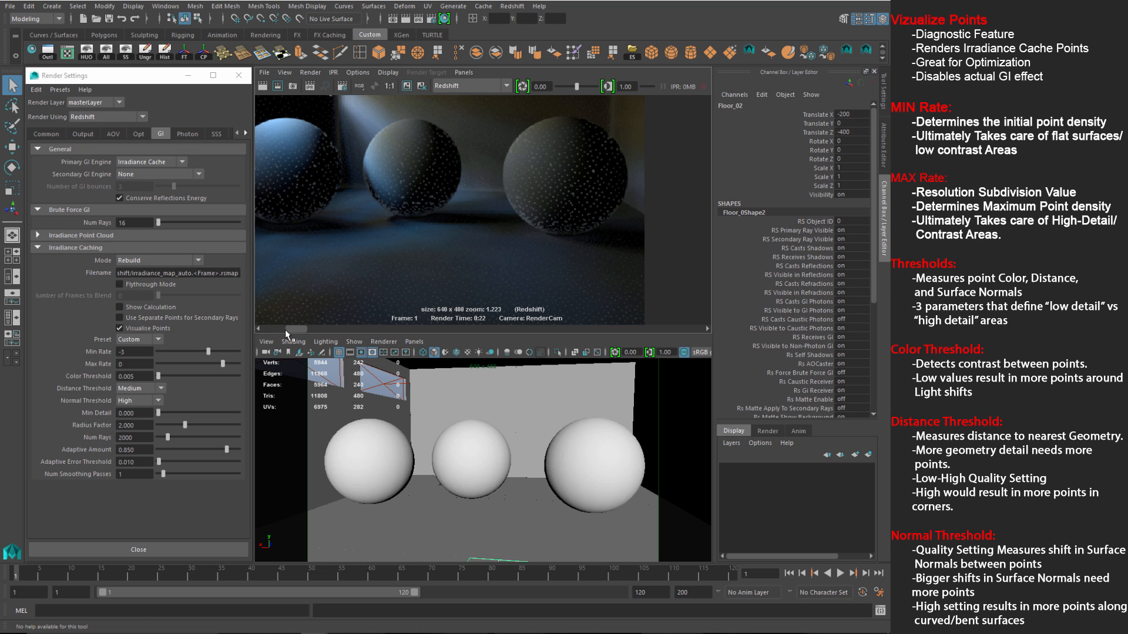
Step: Scrub the Render View history and adjust the view to compare renders
drag(285, 330, 270, 331)
alt+middle_drag(417, 210, 499, 264)
alt+middle_drag(430, 252, 392, 238)
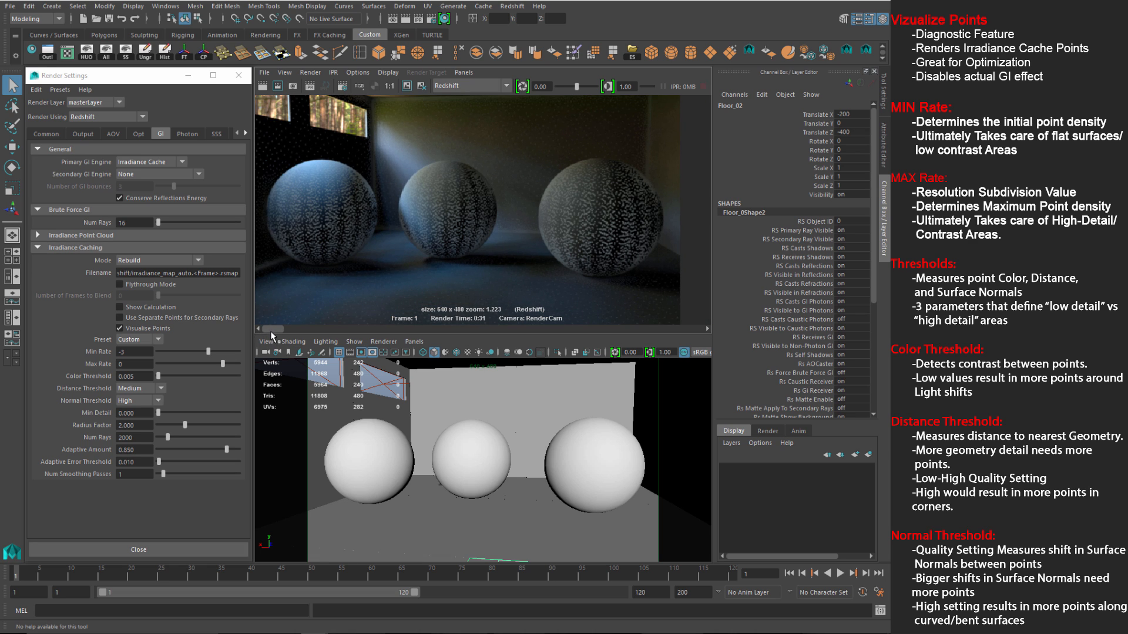
mouse_move(273, 327)
mouse_down()
mouse_move(298, 326)
mouse_move(272, 327)
mouse_up()
Step: Set the irradiance cache Min Rate to -4 and Max Rate to -3
click(140, 351)
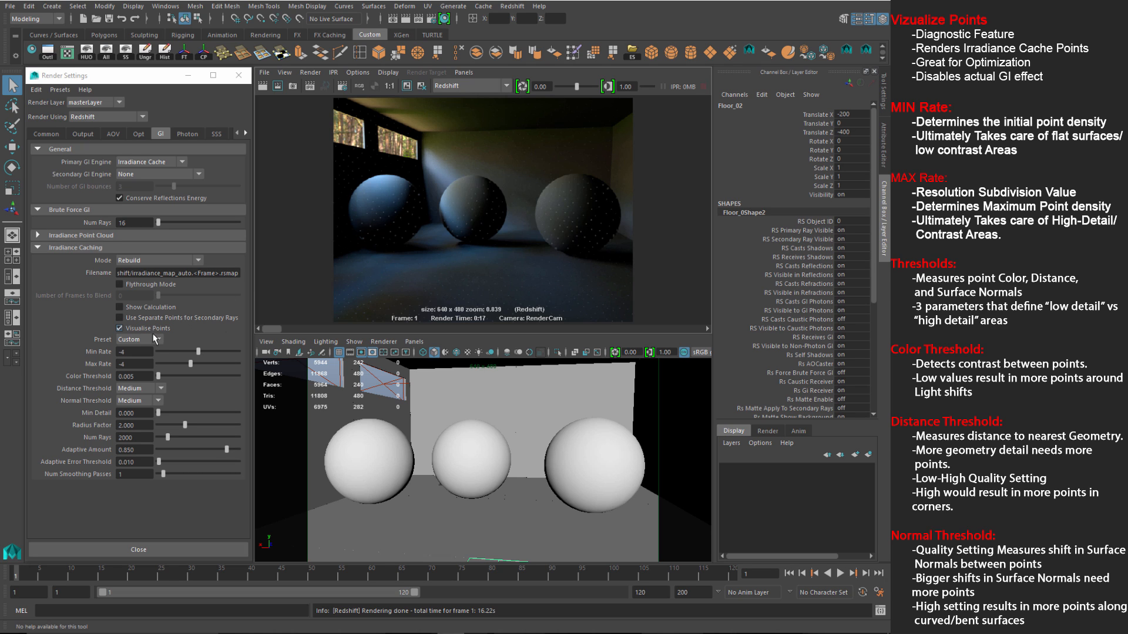
drag(132, 364, 84, 364)
text(-3)
key(Return)
Step: Change Max Rate to -2, re-render, and scrub the Render View history to compare
drag(139, 365, 81, 364)
text(-2)
key(Return)
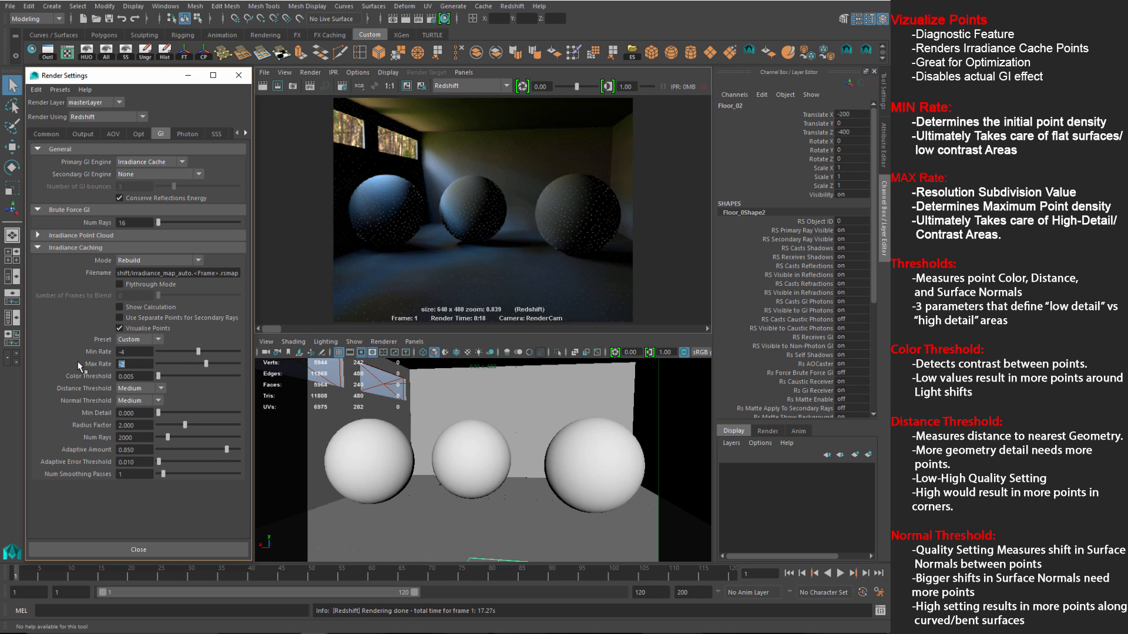
click(262, 86)
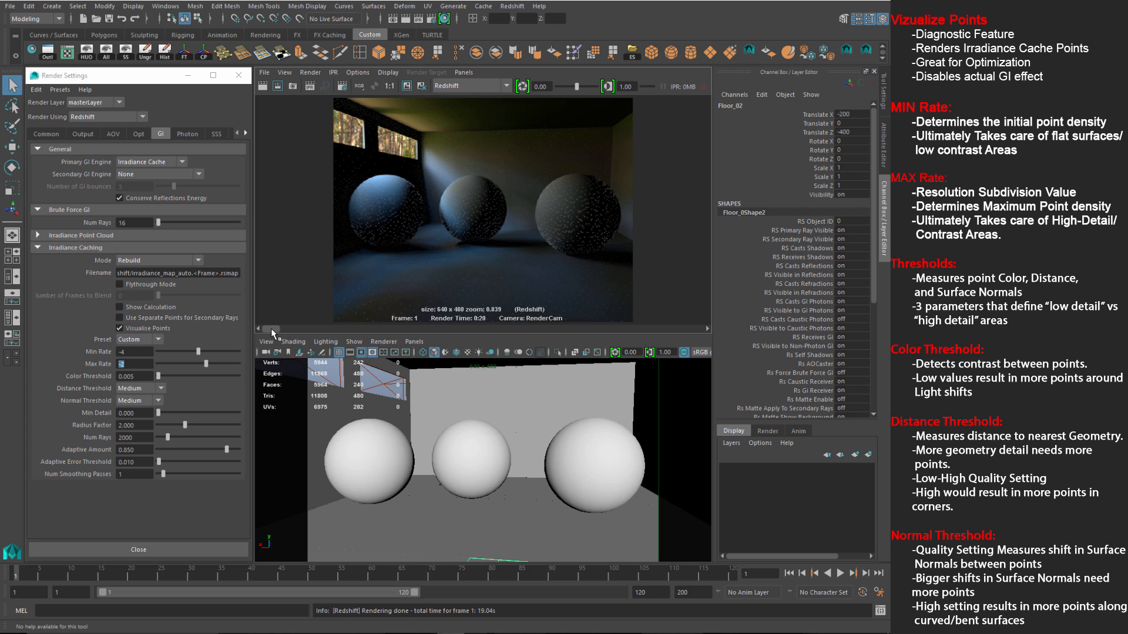
mouse_move(275, 327)
mouse_down()
mouse_move(287, 327)
mouse_move(264, 327)
mouse_up()
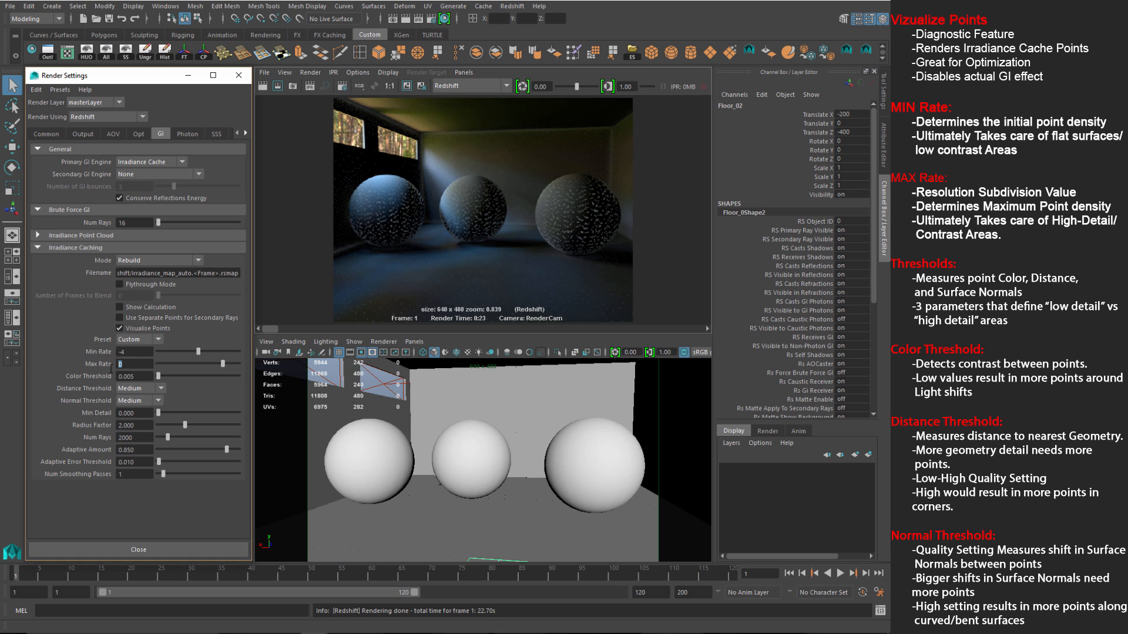
text(1)
key(Return)
text(0)
key(Return)
text(1)
key(Return)
text(0)
key(Return)
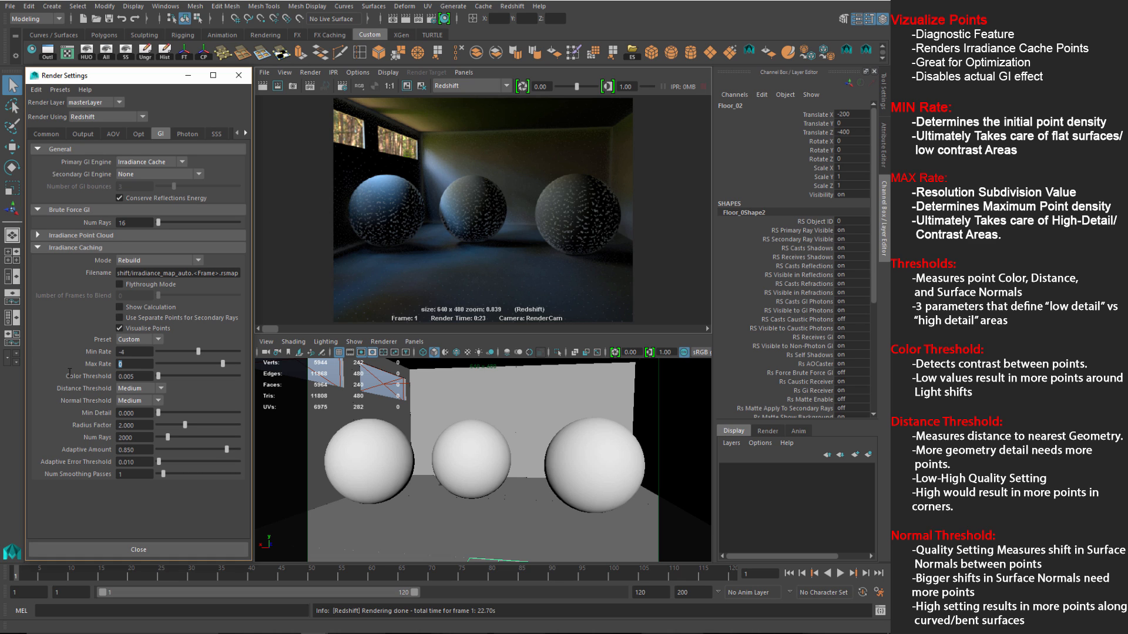